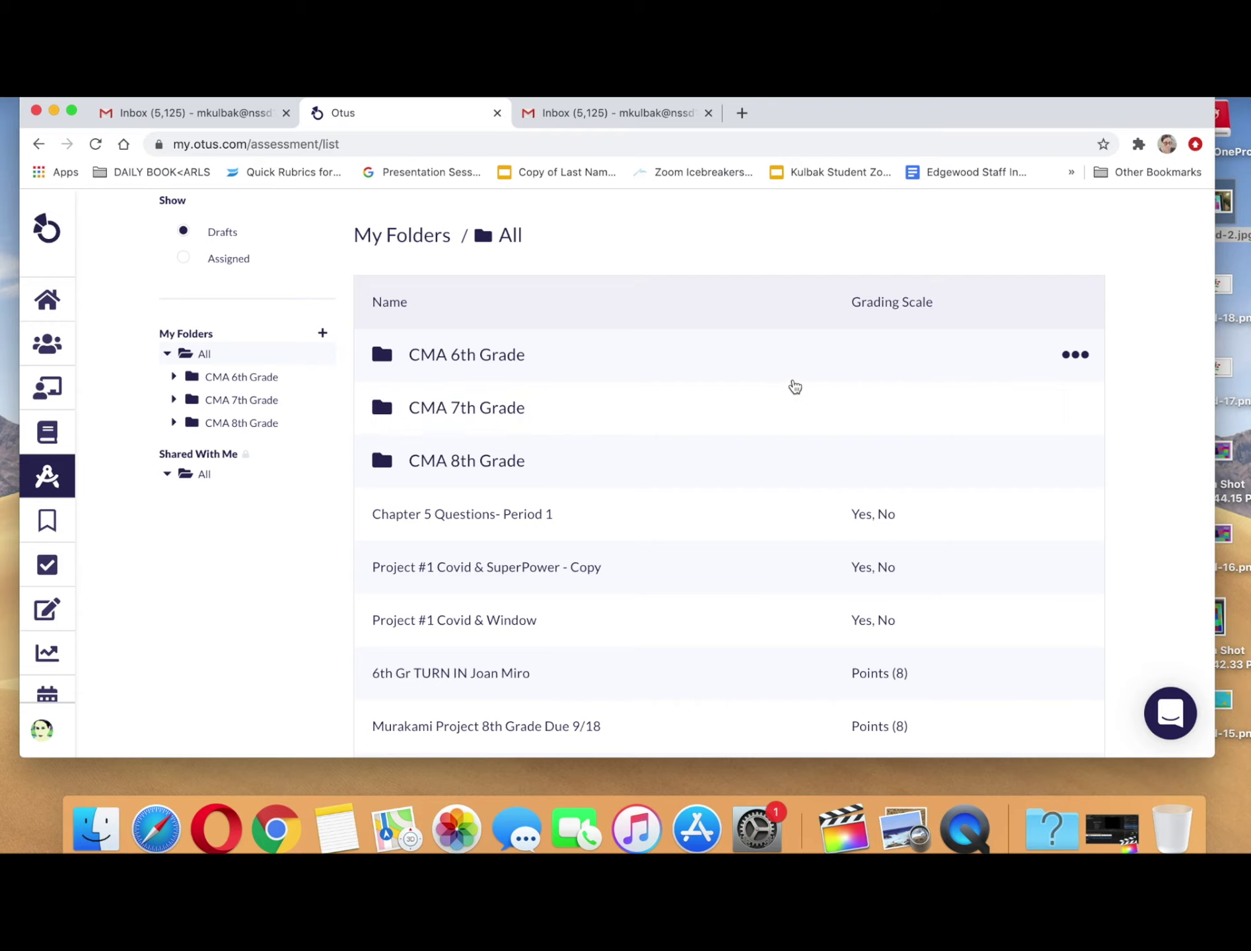
- Create a new Rubric assessment and name it "Period 1- Chapter 5 Questions"
scroll(792, 498, down, 2)
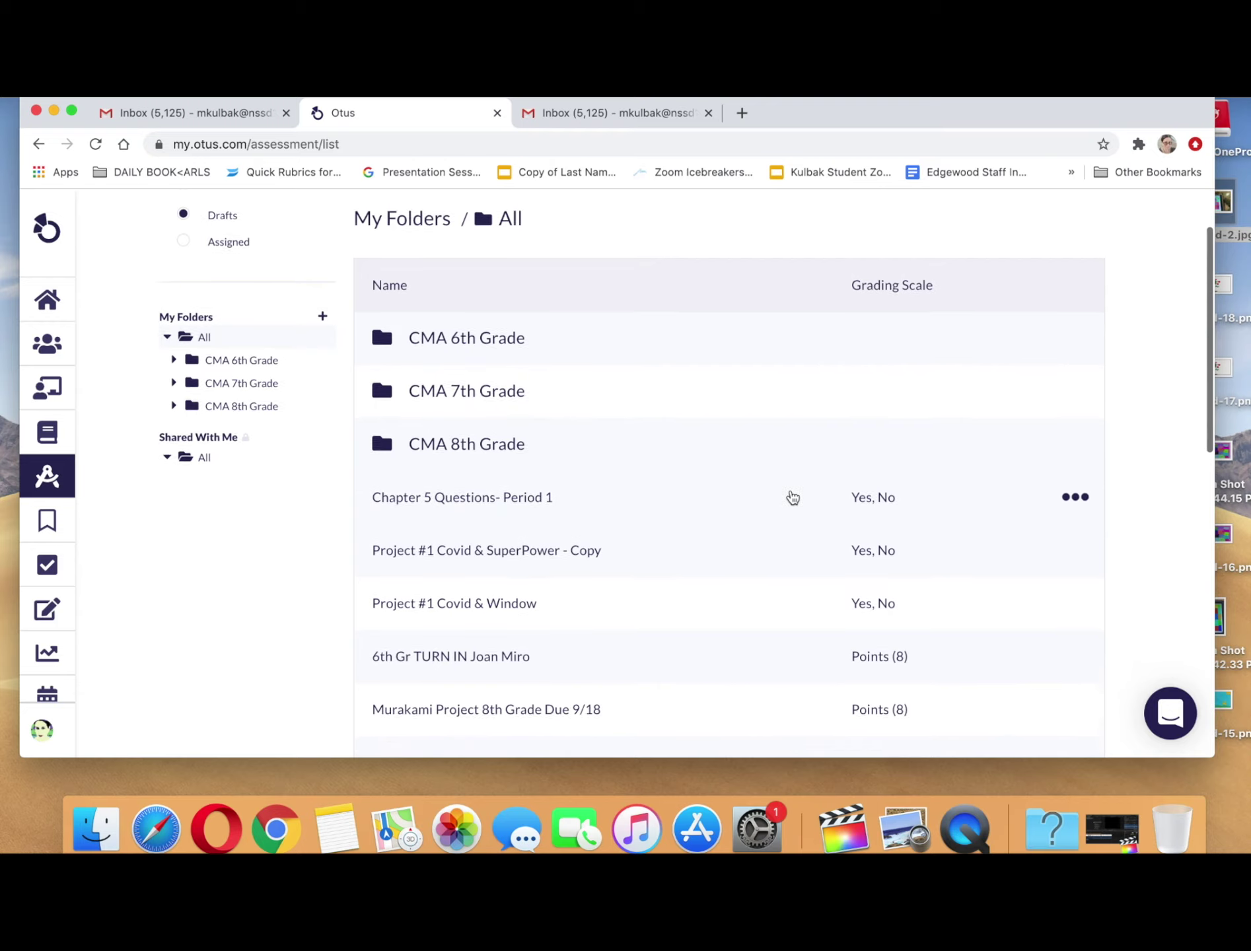
scroll(793, 498, up, 2)
scroll(792, 497, up, 2)
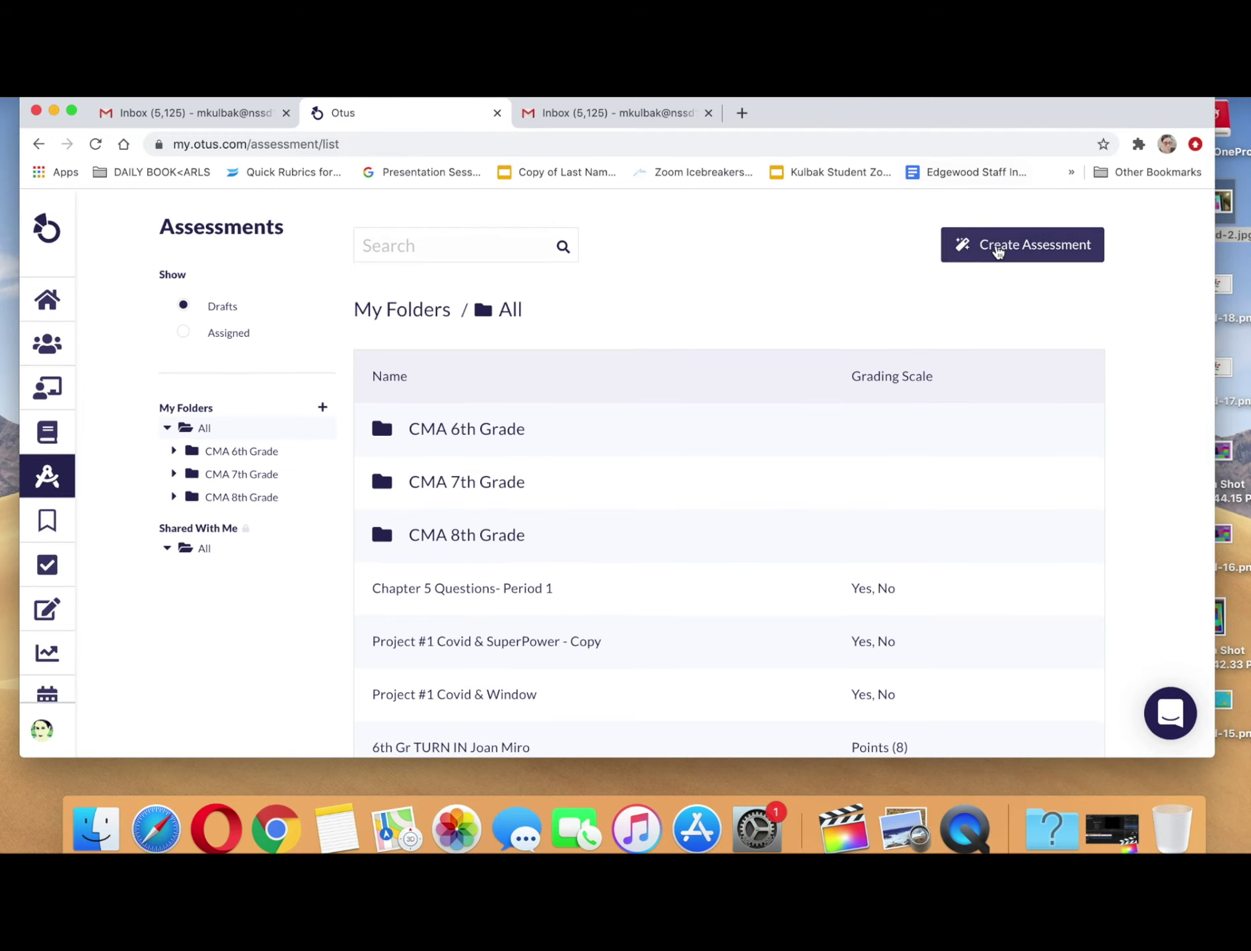
click(997, 250)
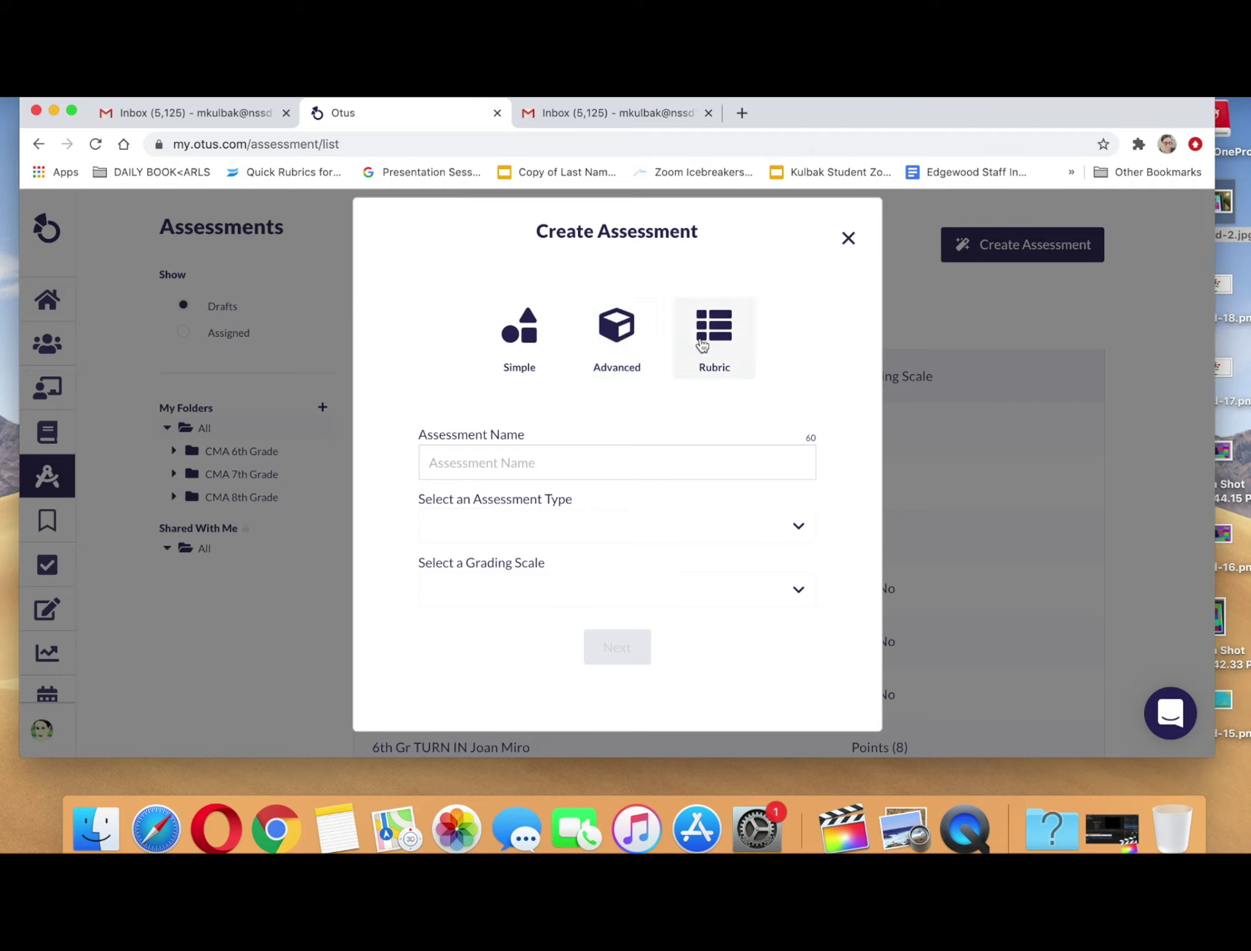
click(711, 345)
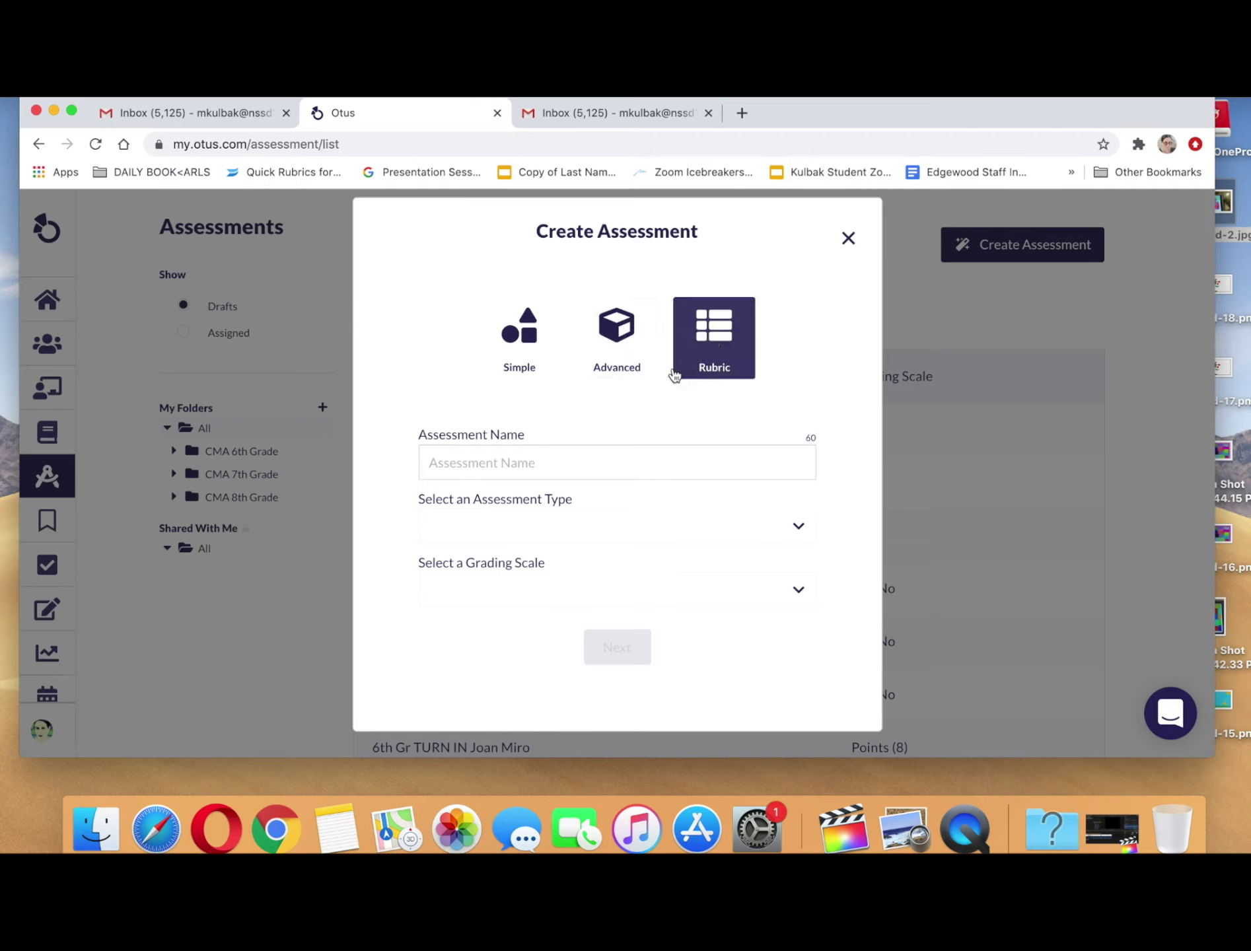
click(588, 466)
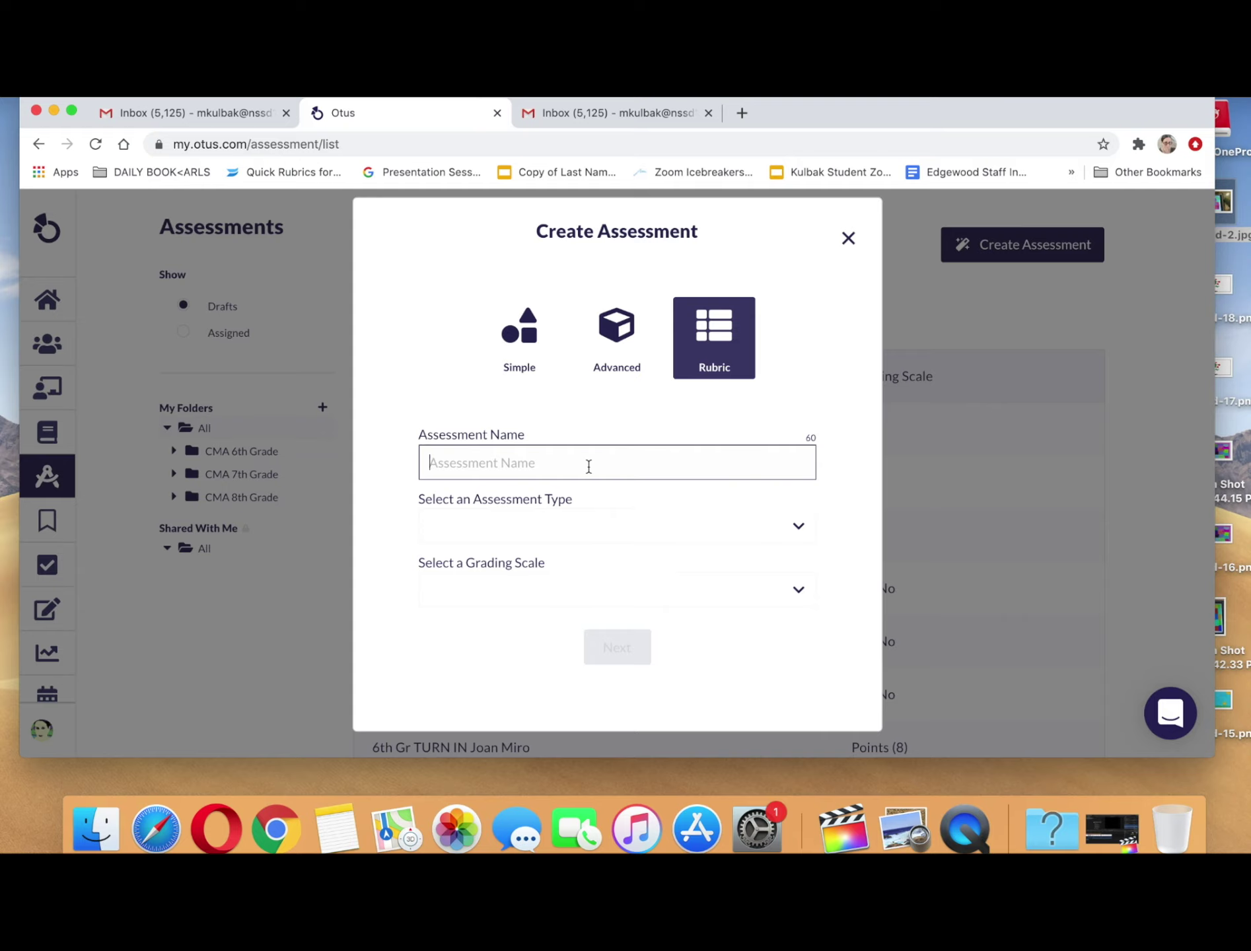
text(Period 1- Chapter 5 Questi)
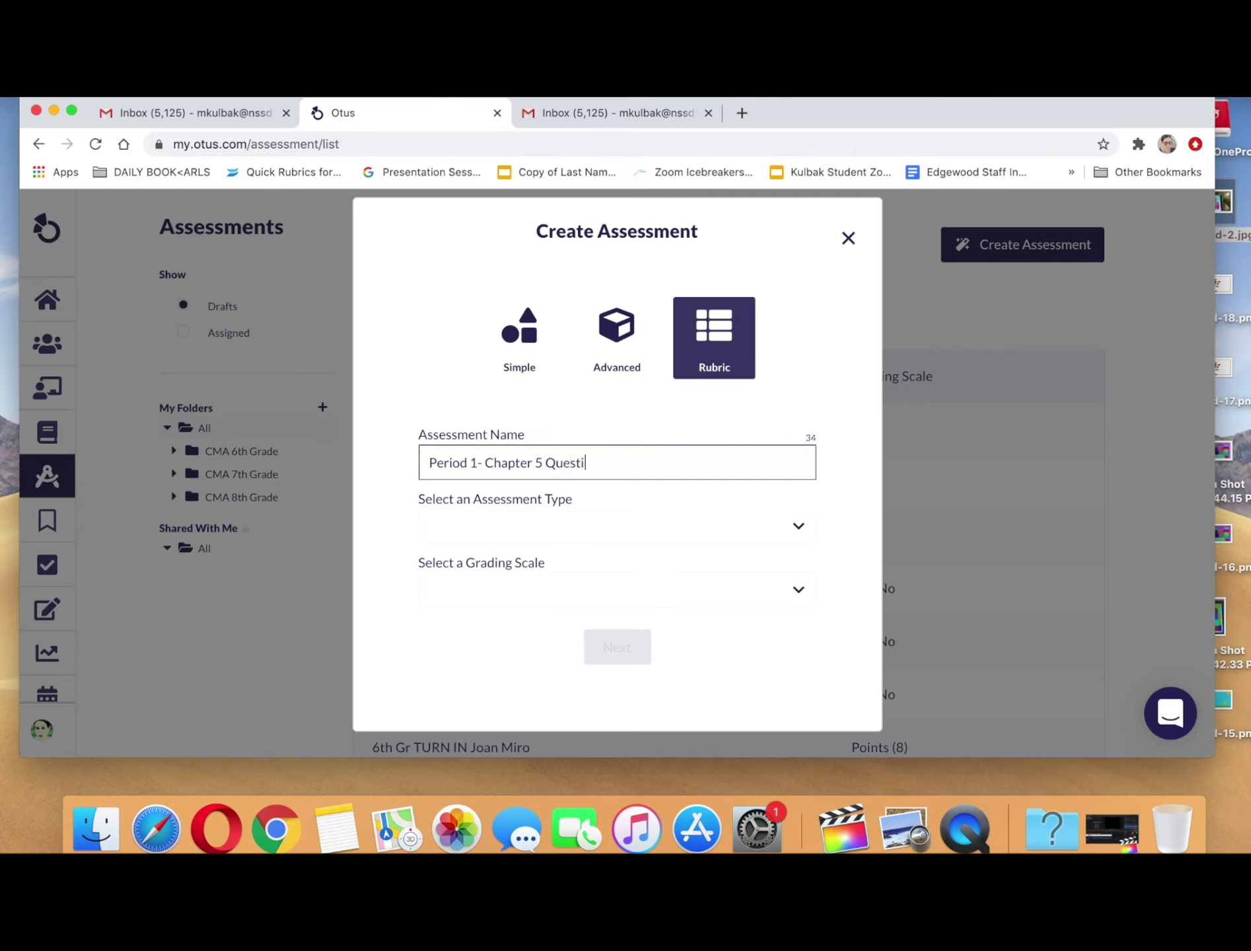
text(ons)
- Set the assessment type to Assignment and the grading scale to Yes, No, and continue to the rubric editor
click(656, 507)
click(669, 535)
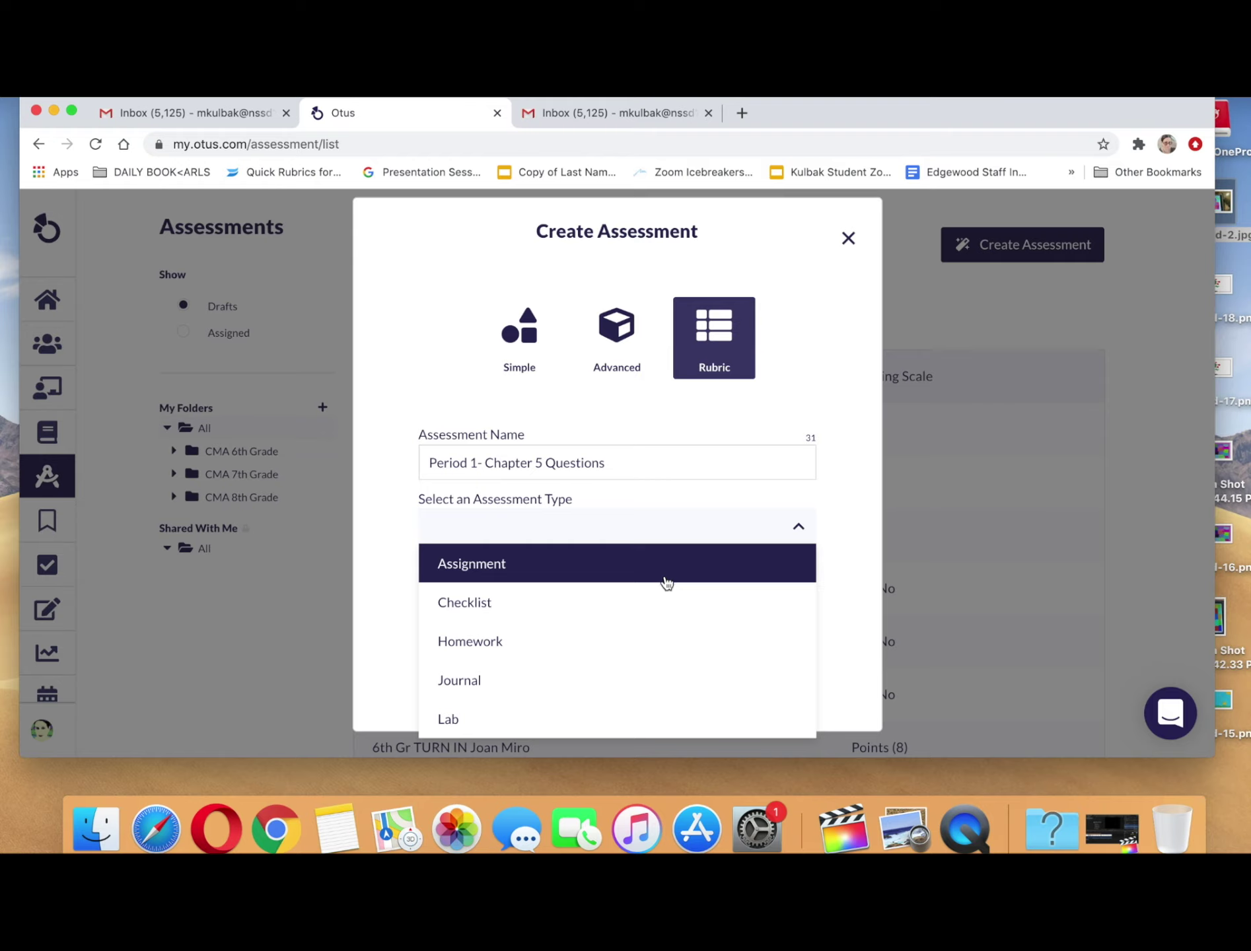
scroll(666, 584, down, 3)
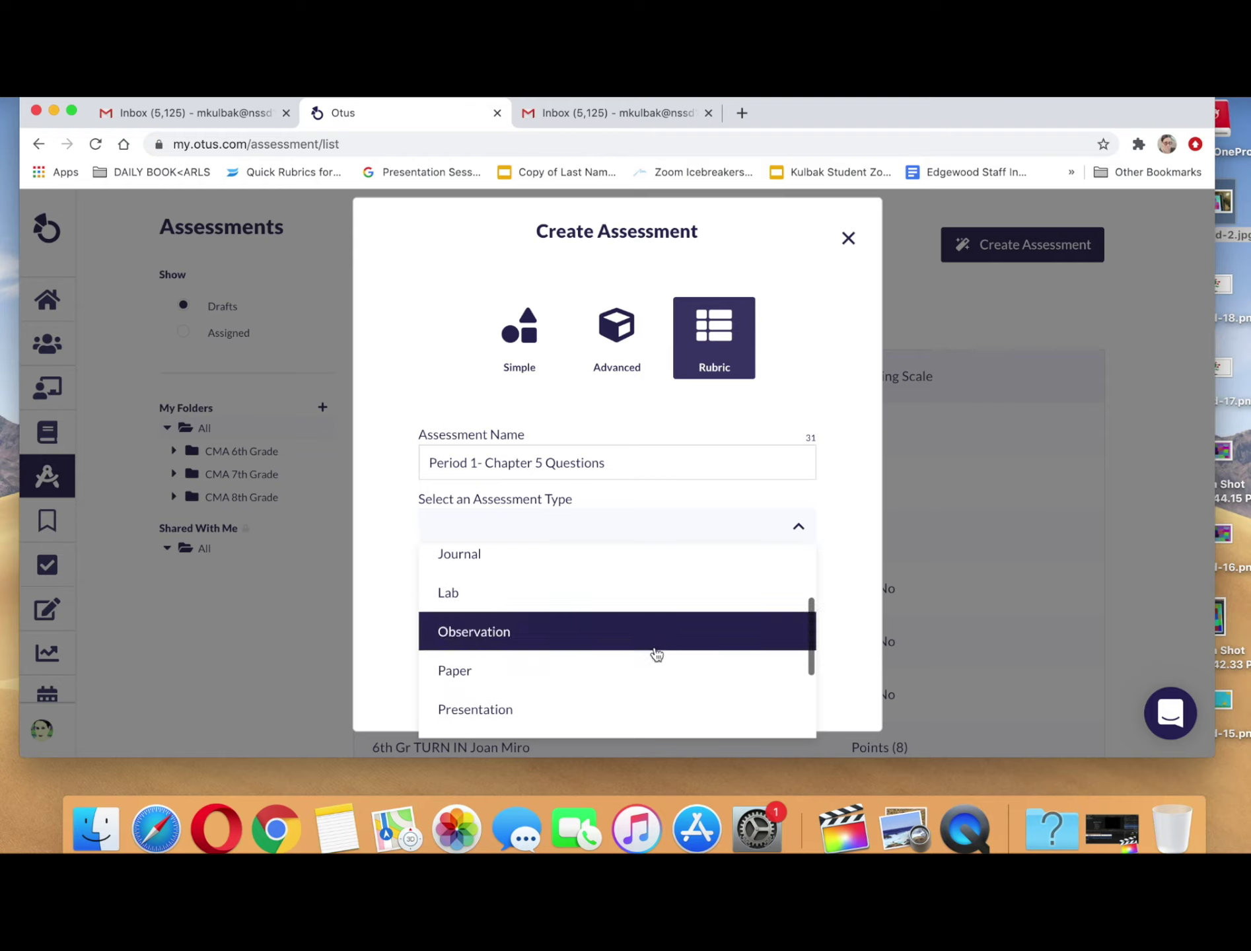
scroll(656, 653, down, 3)
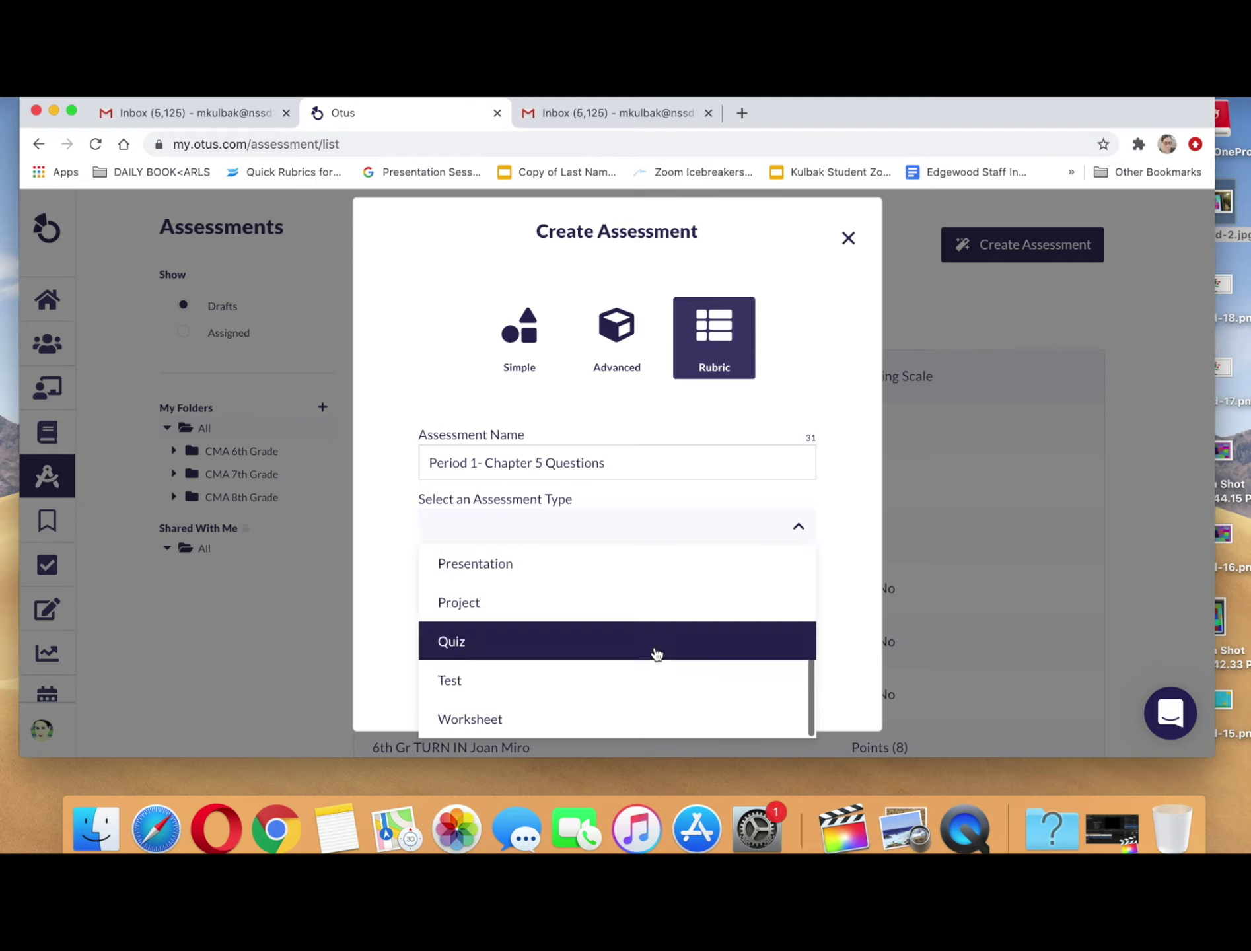
scroll(646, 676, up, 4)
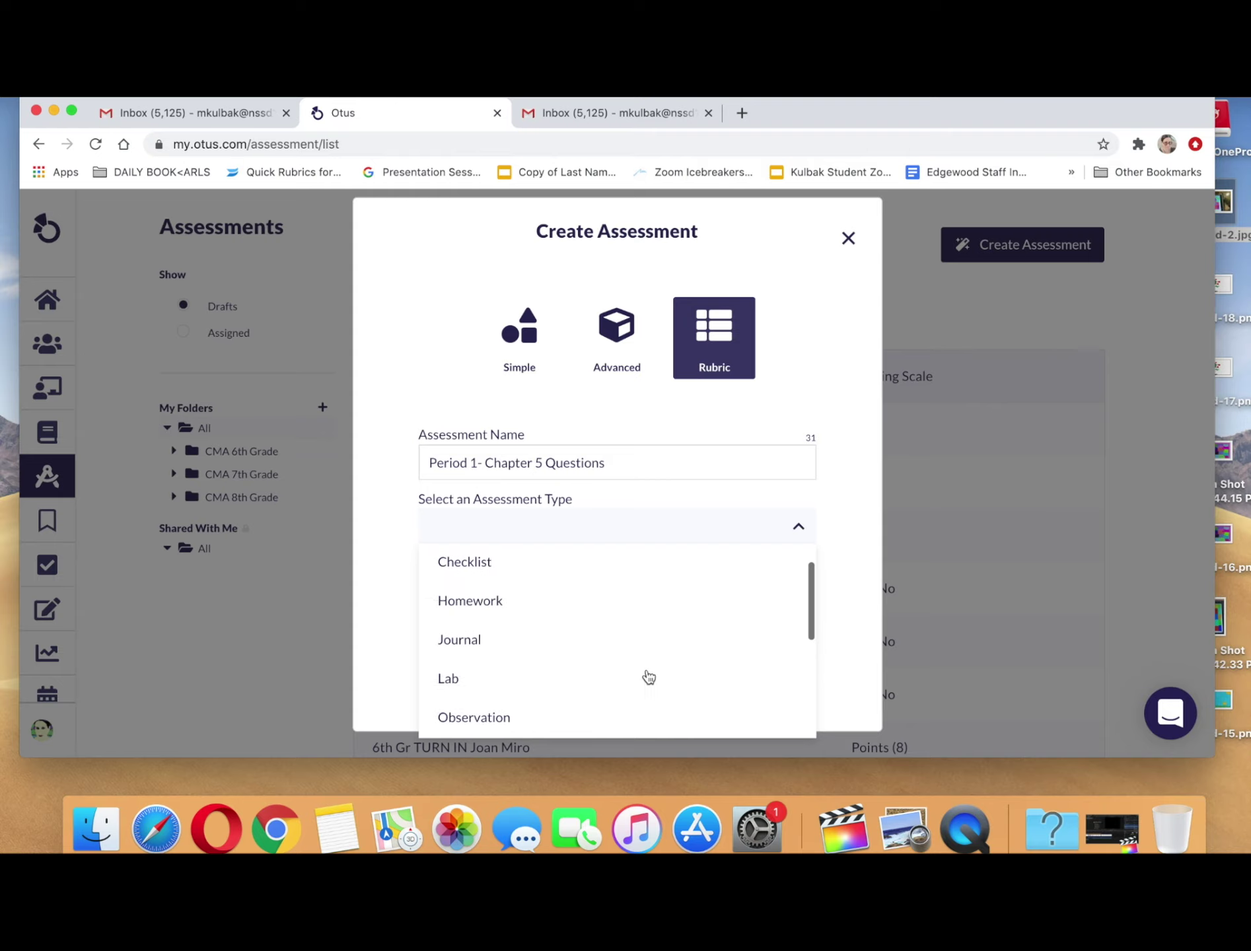
scroll(644, 581, up, 2)
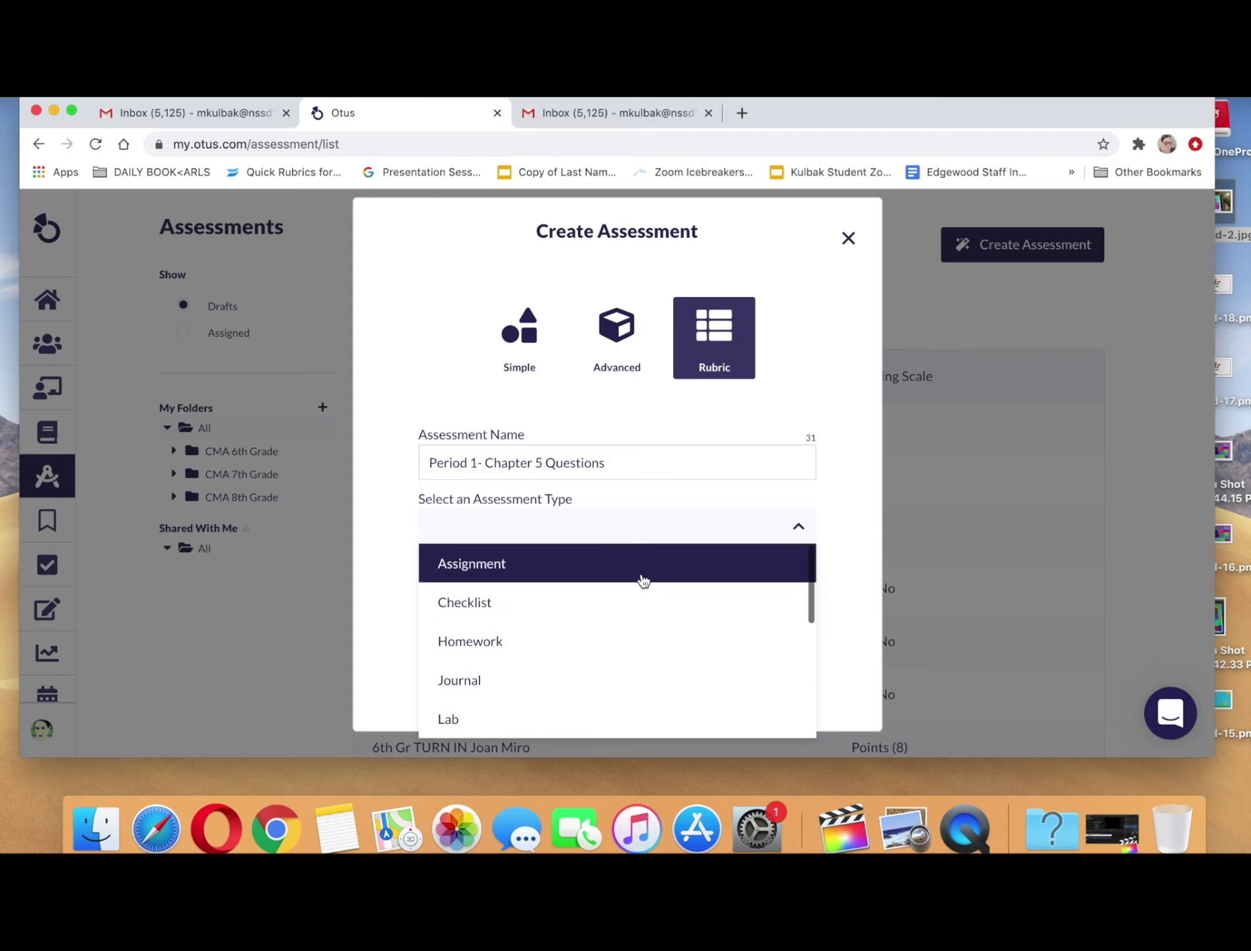
click(644, 565)
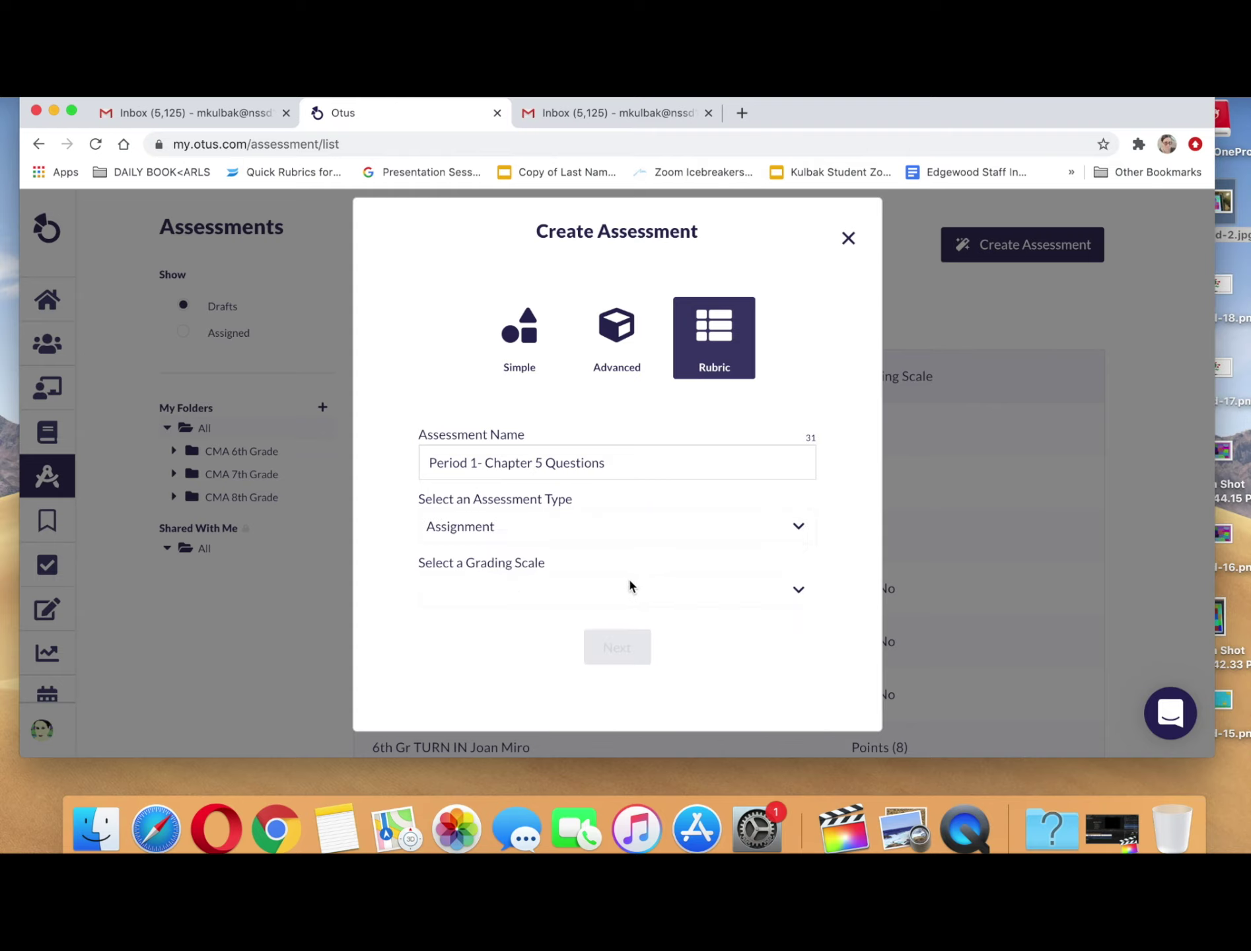
click(629, 586)
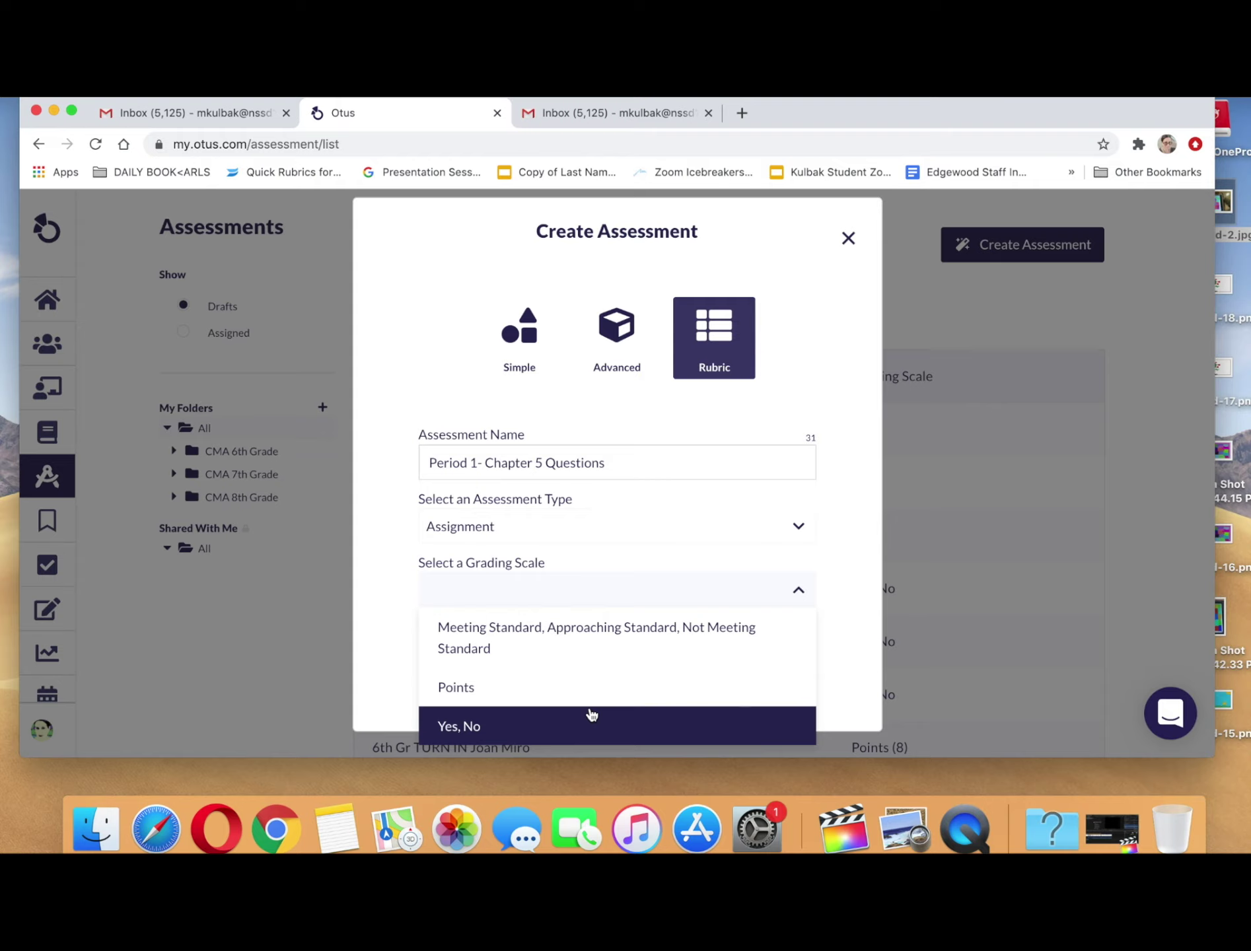
click(591, 714)
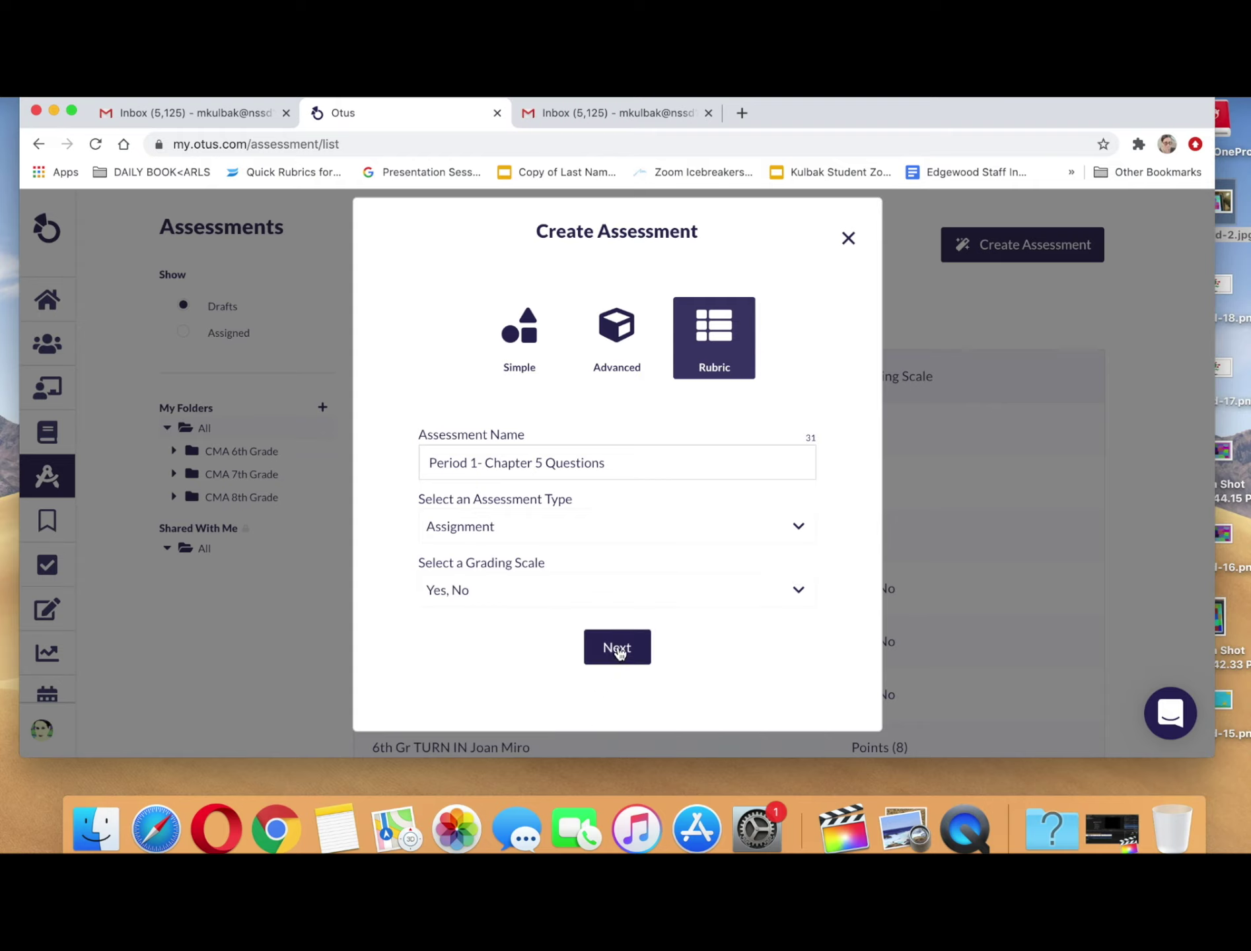
click(617, 649)
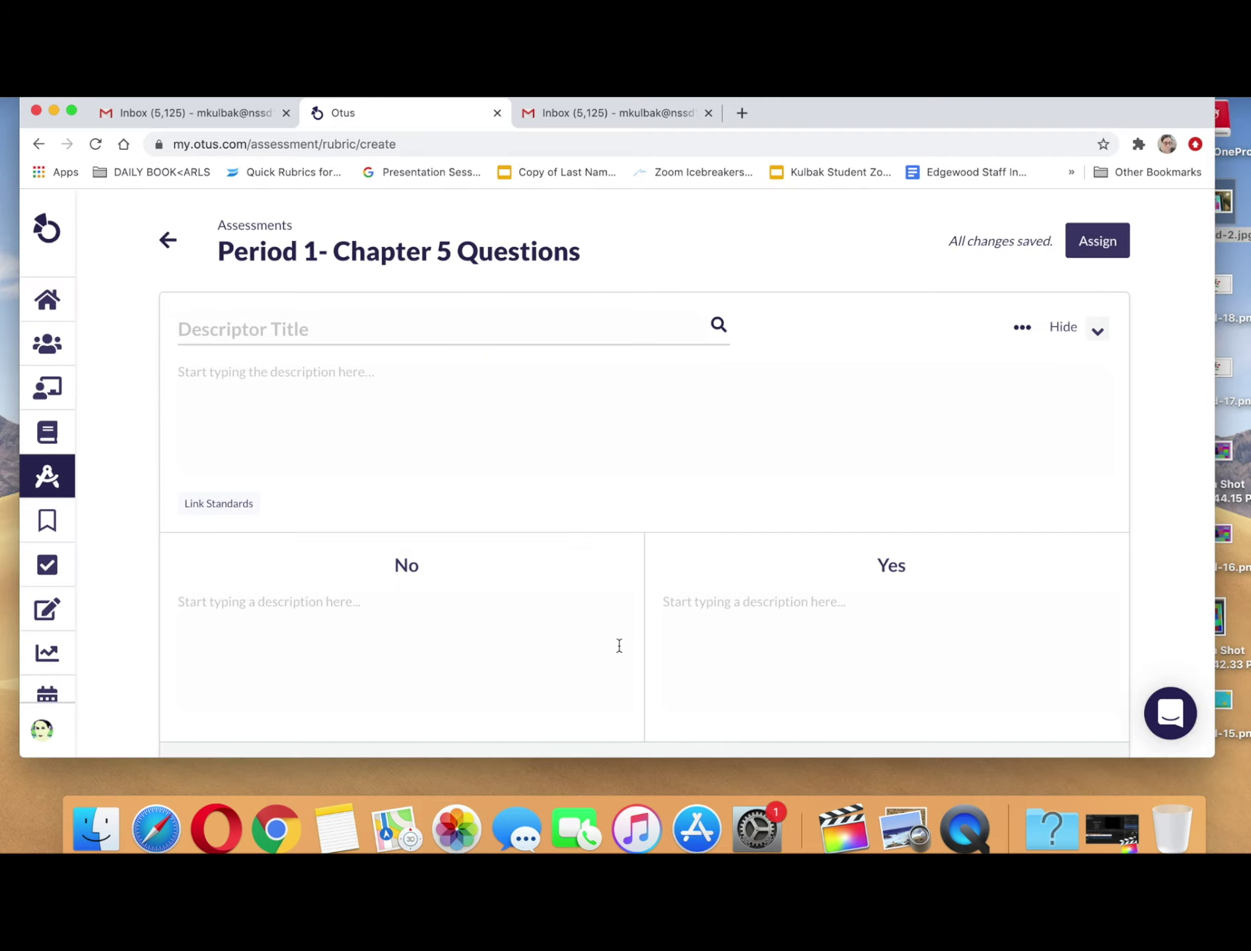
- Title the rubric's first descriptor "Chapter 5 Questions"
click(500, 335)
text(Cha)
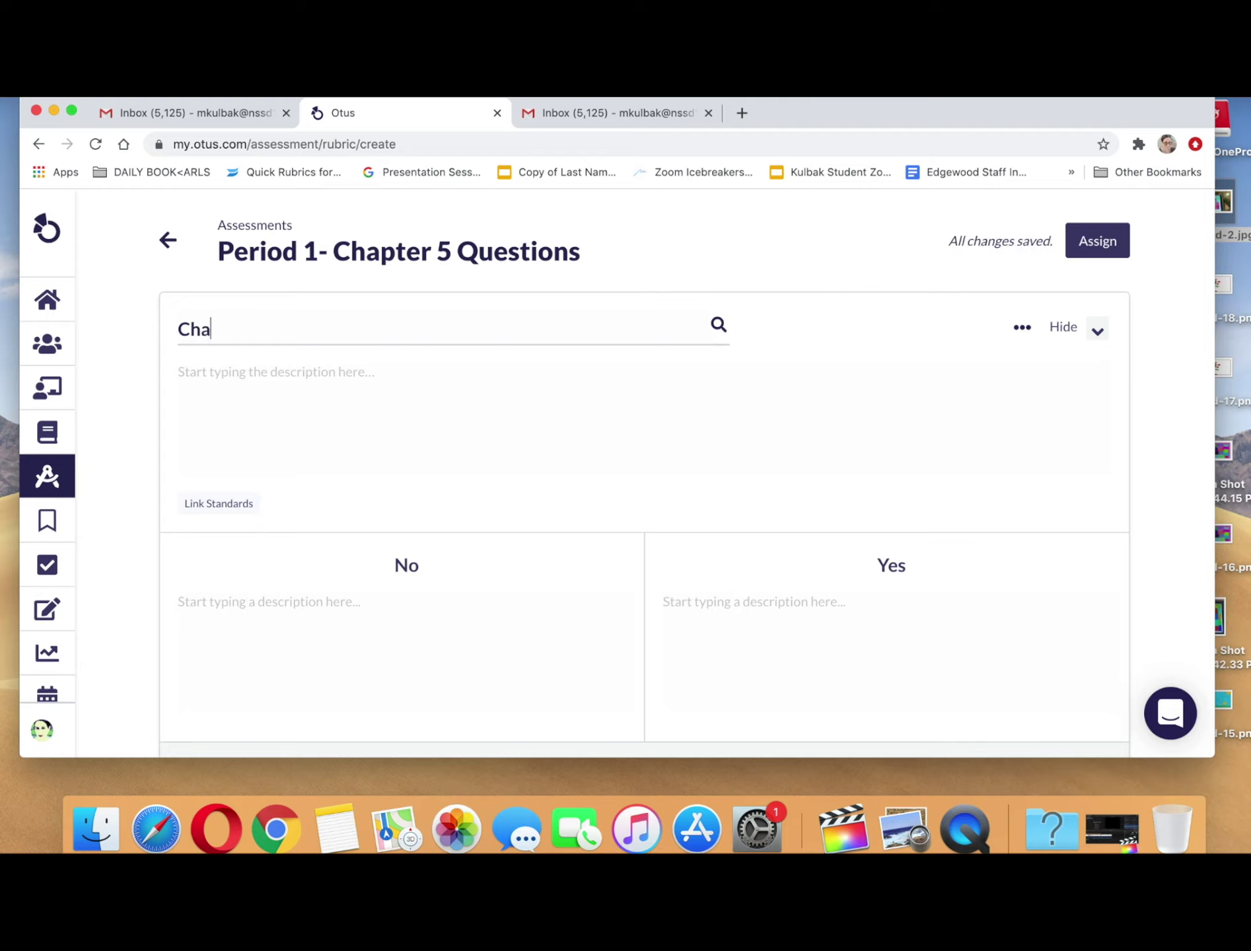
text(pter 5)
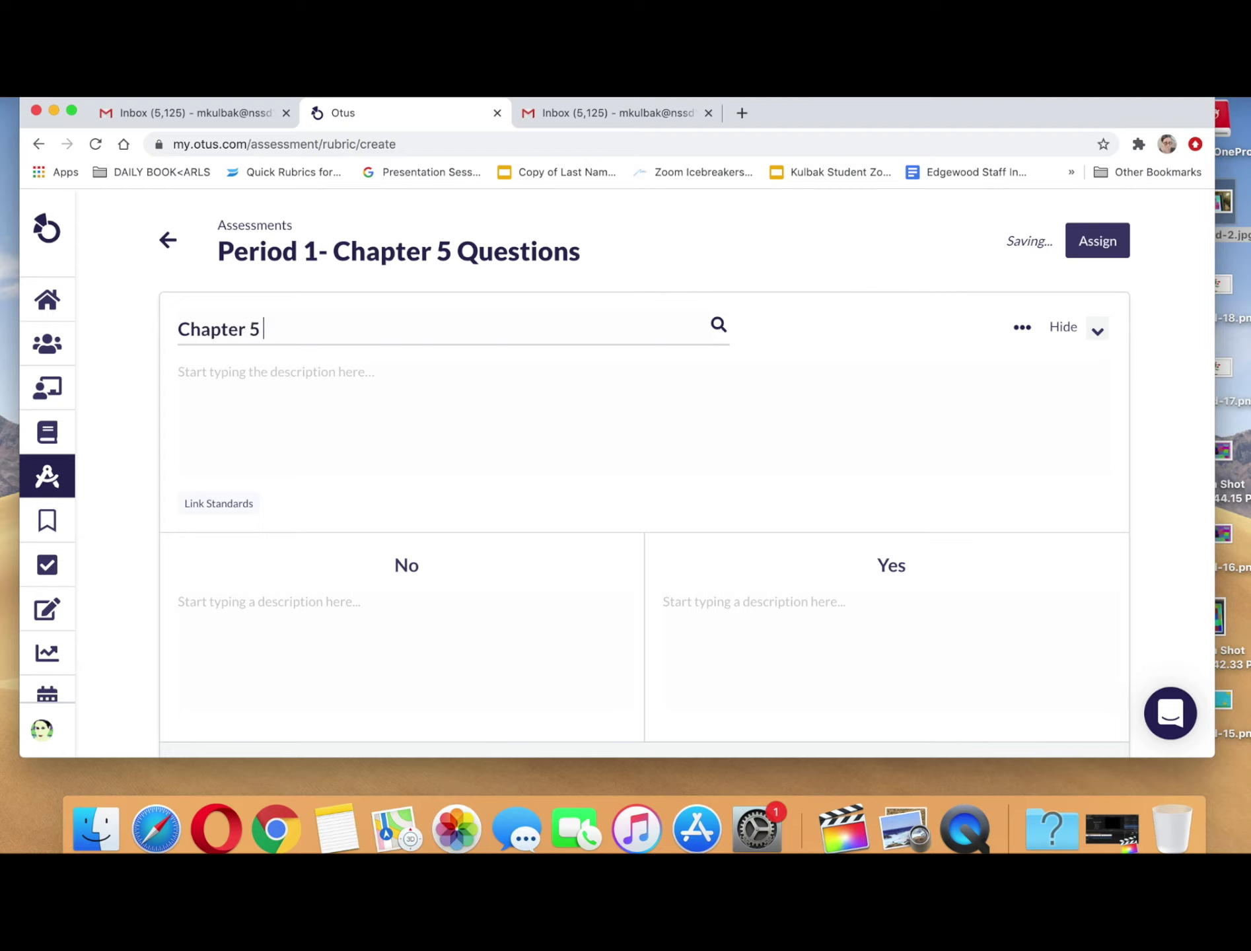
text( Qu)
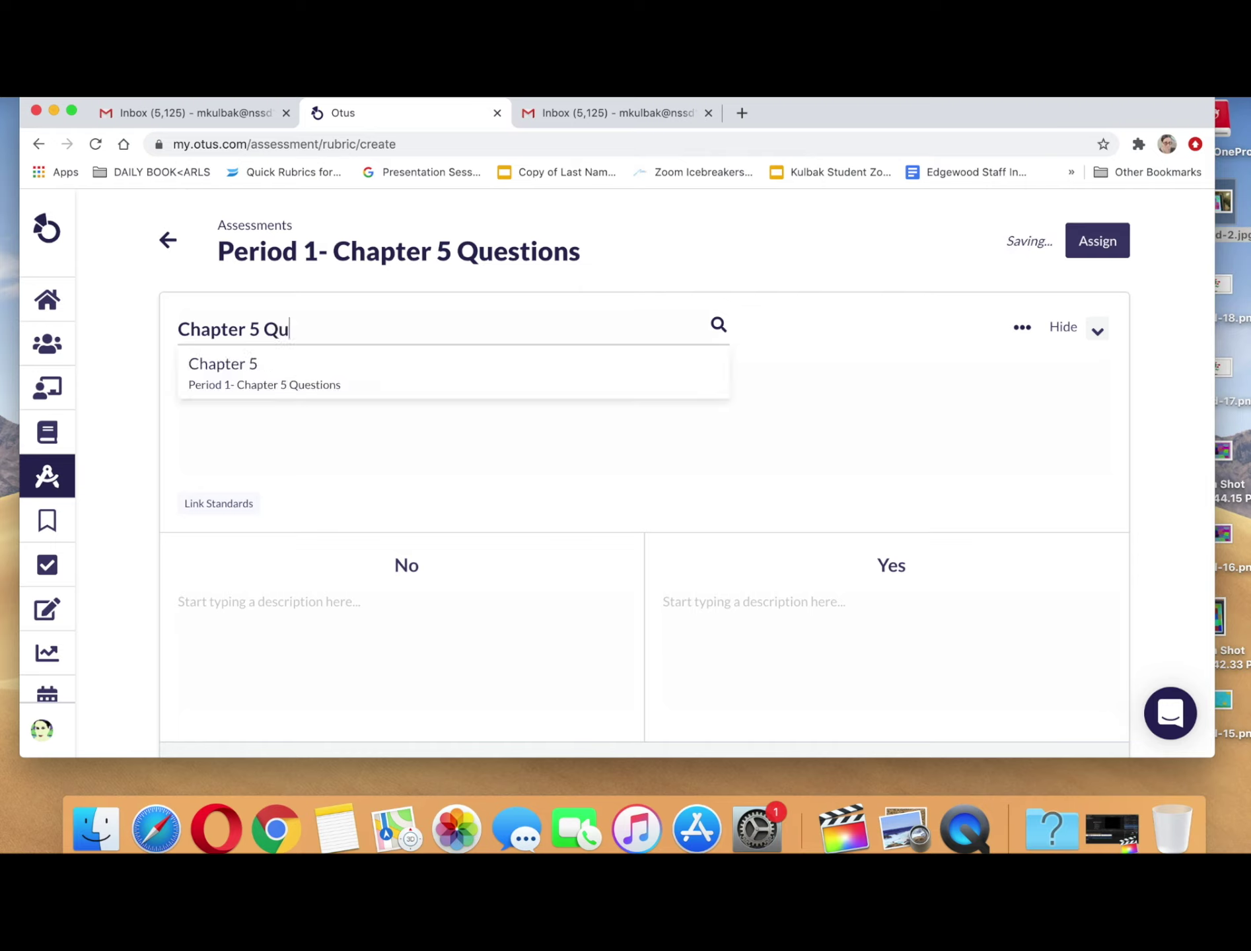
text(estions)
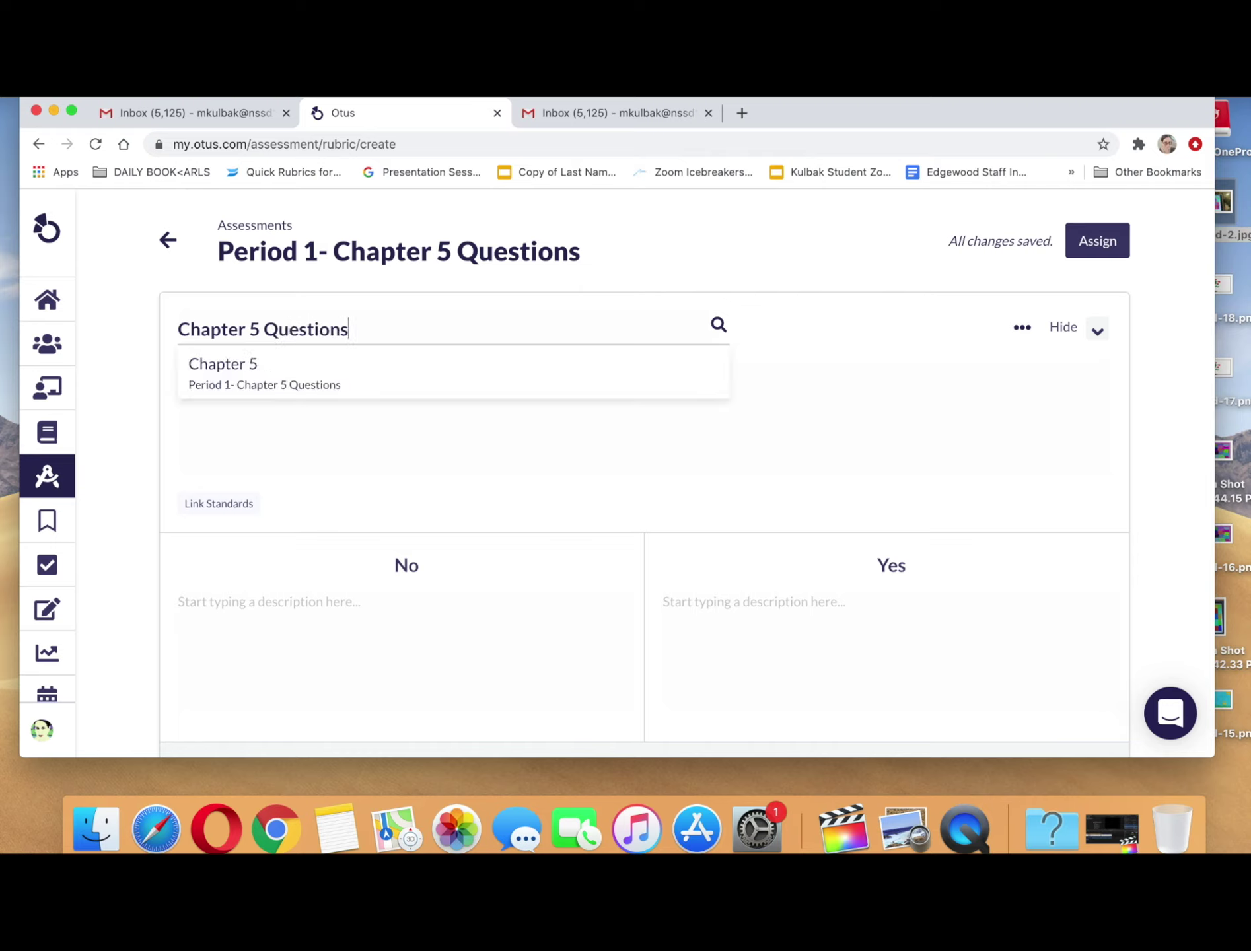
click(507, 394)
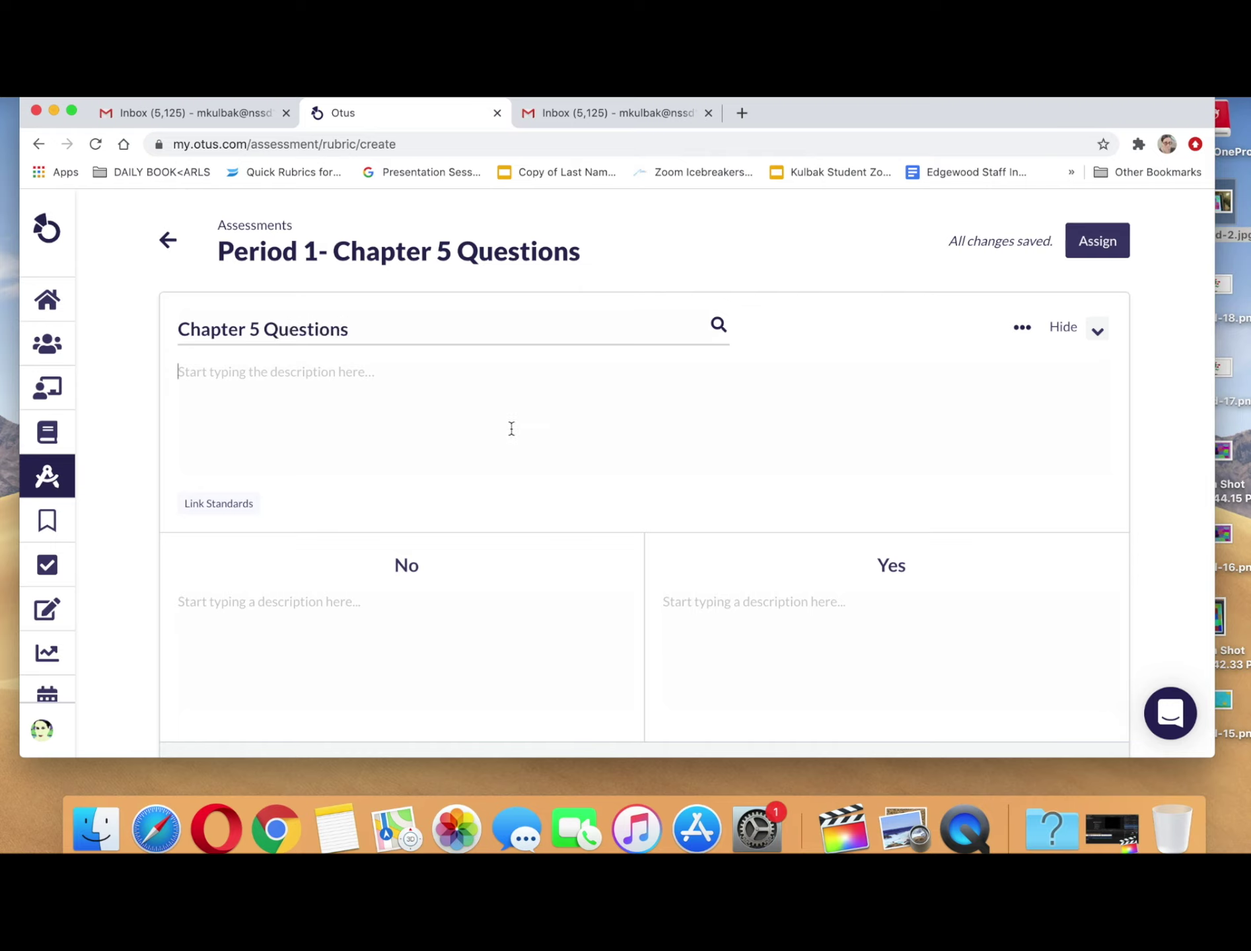
- Try to describe both the No and Yes levels of the descriptor with the text "Is it complete"
scroll(512, 428, down, 1)
scroll(511, 429, down, 5)
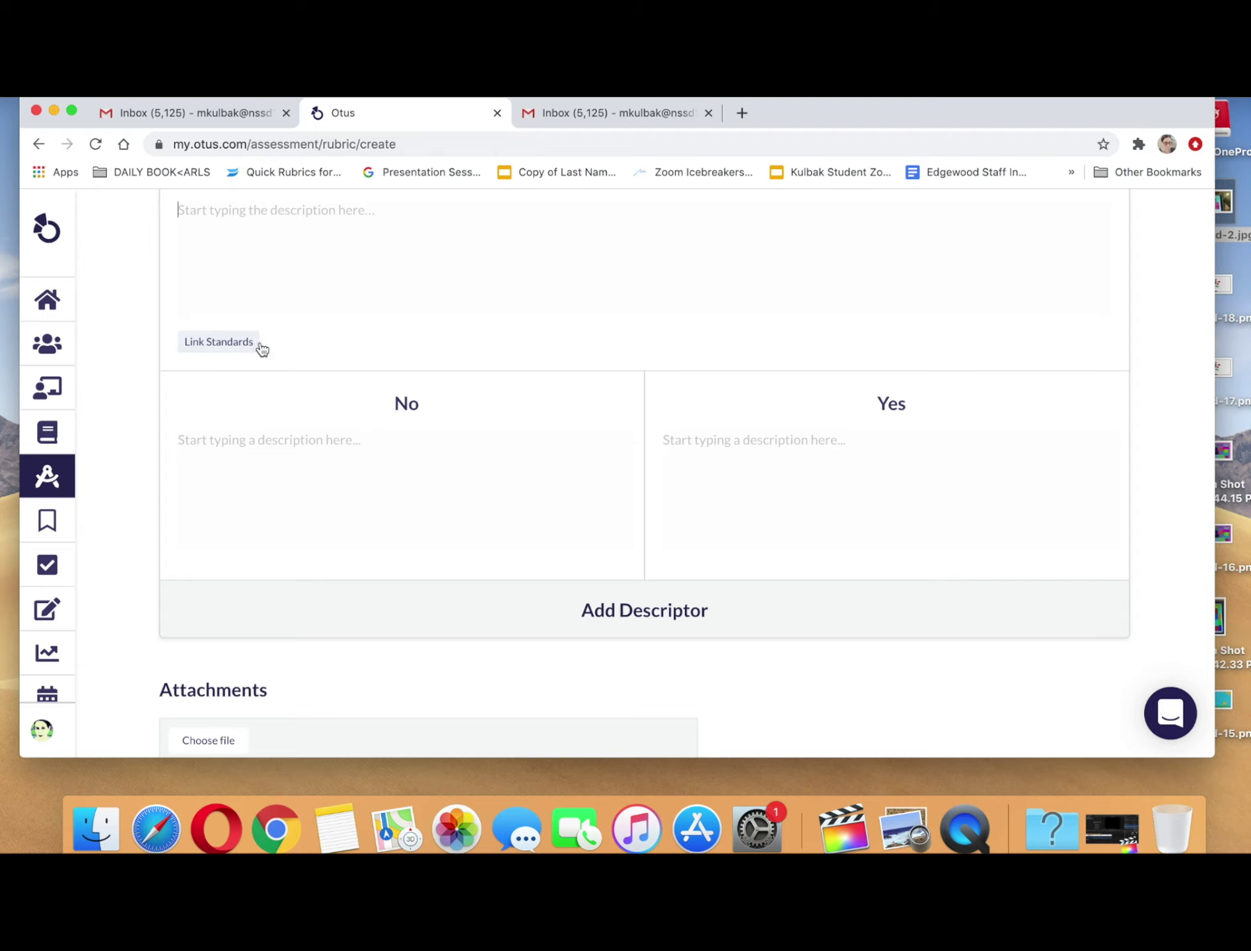
scroll(266, 344, up, 1)
scroll(263, 343, up, 3)
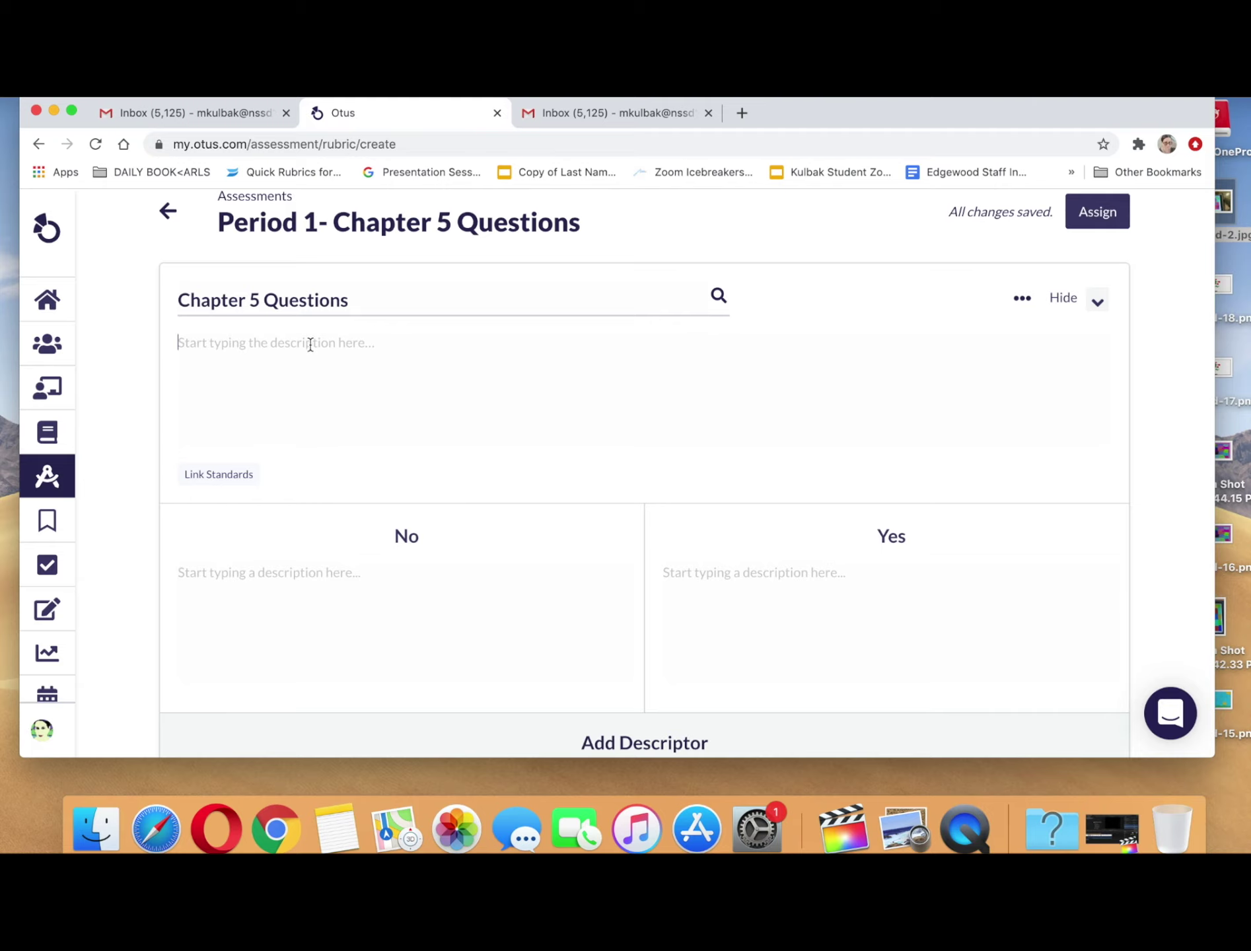
scroll(309, 344, down, 2)
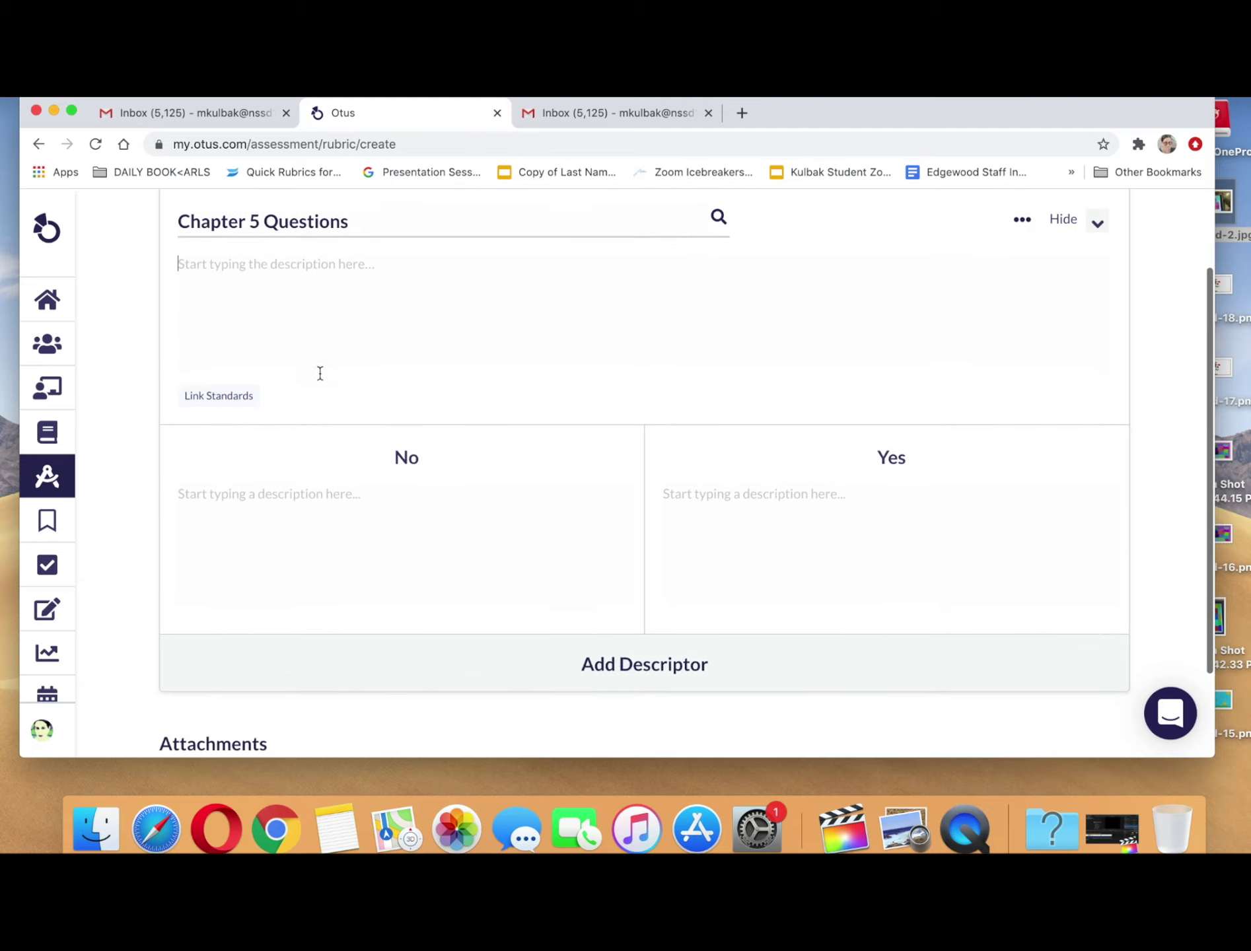
scroll(342, 462, down, 2)
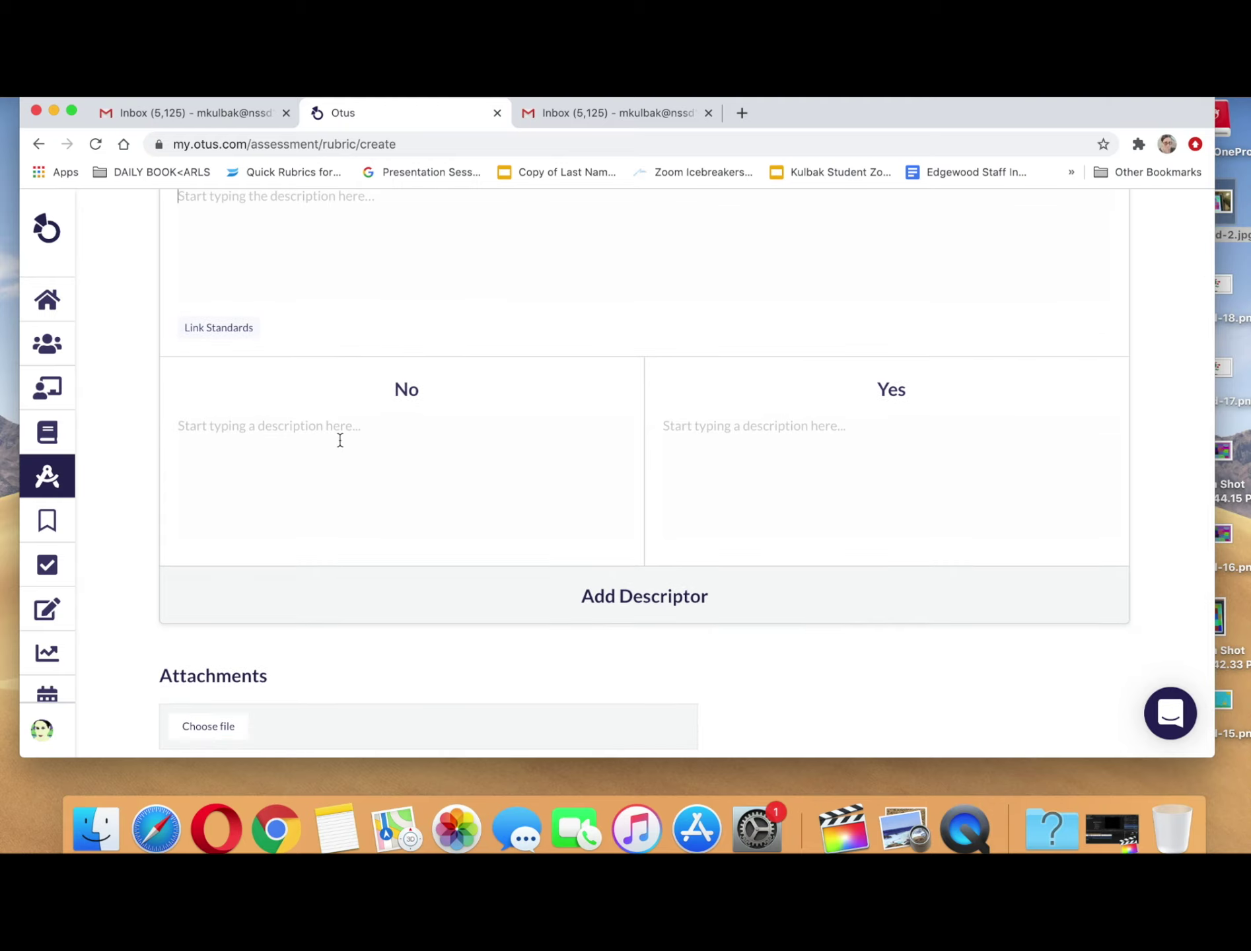
click(340, 439)
text(COmp)
key(BackSpace)
key(BackSpace)
key(BackSpace)
key(BackSpace)
text(Is it complete?)
click(723, 421)
text(is it)
key(BackSpace)
key(BackSpace)
key(BackSpace)
key(BackSpace)
key(BackSpace)
key(BackSpace)
text(Is it complete)
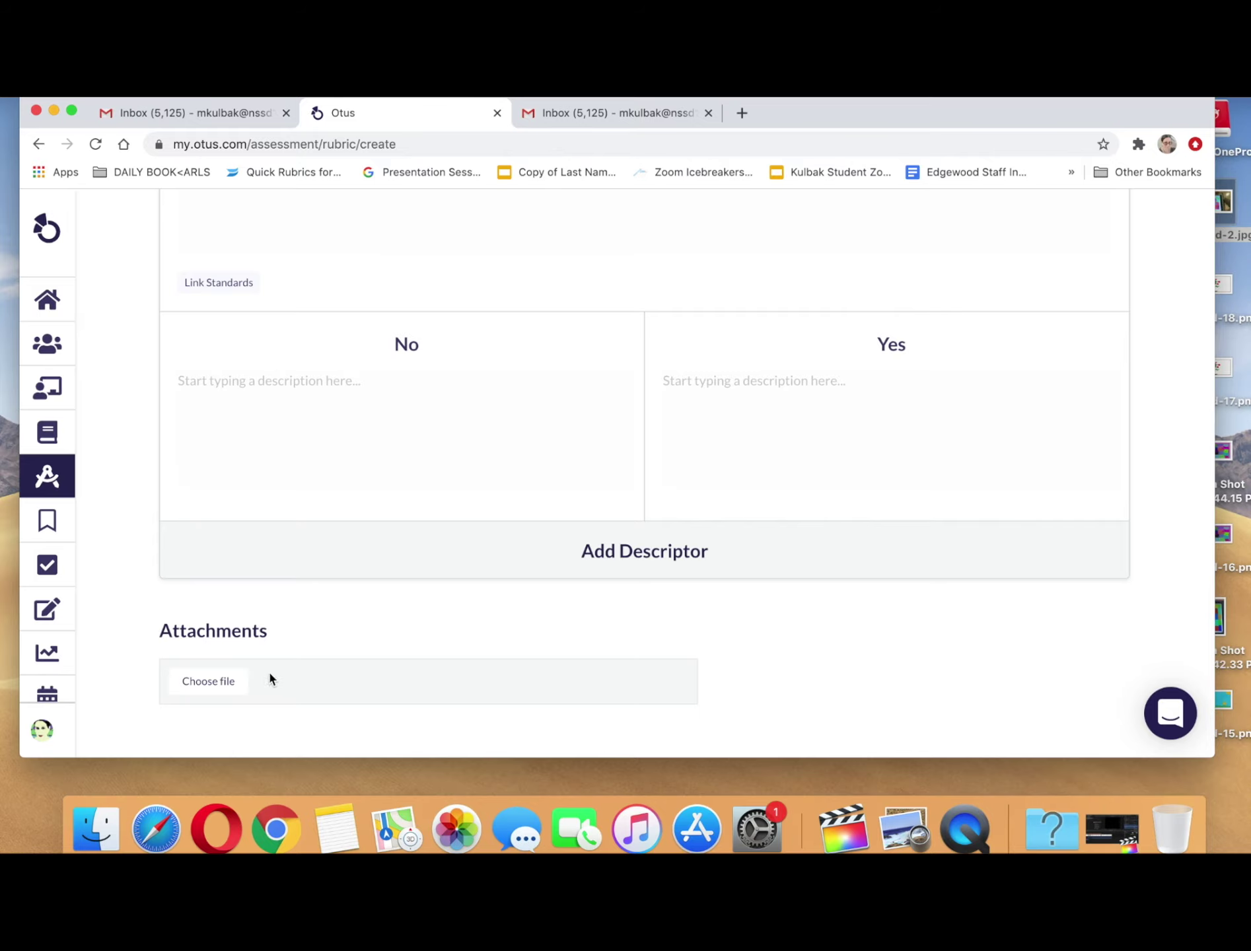
- View the attachment types that can be added to the rubric, including the image option
click(225, 682)
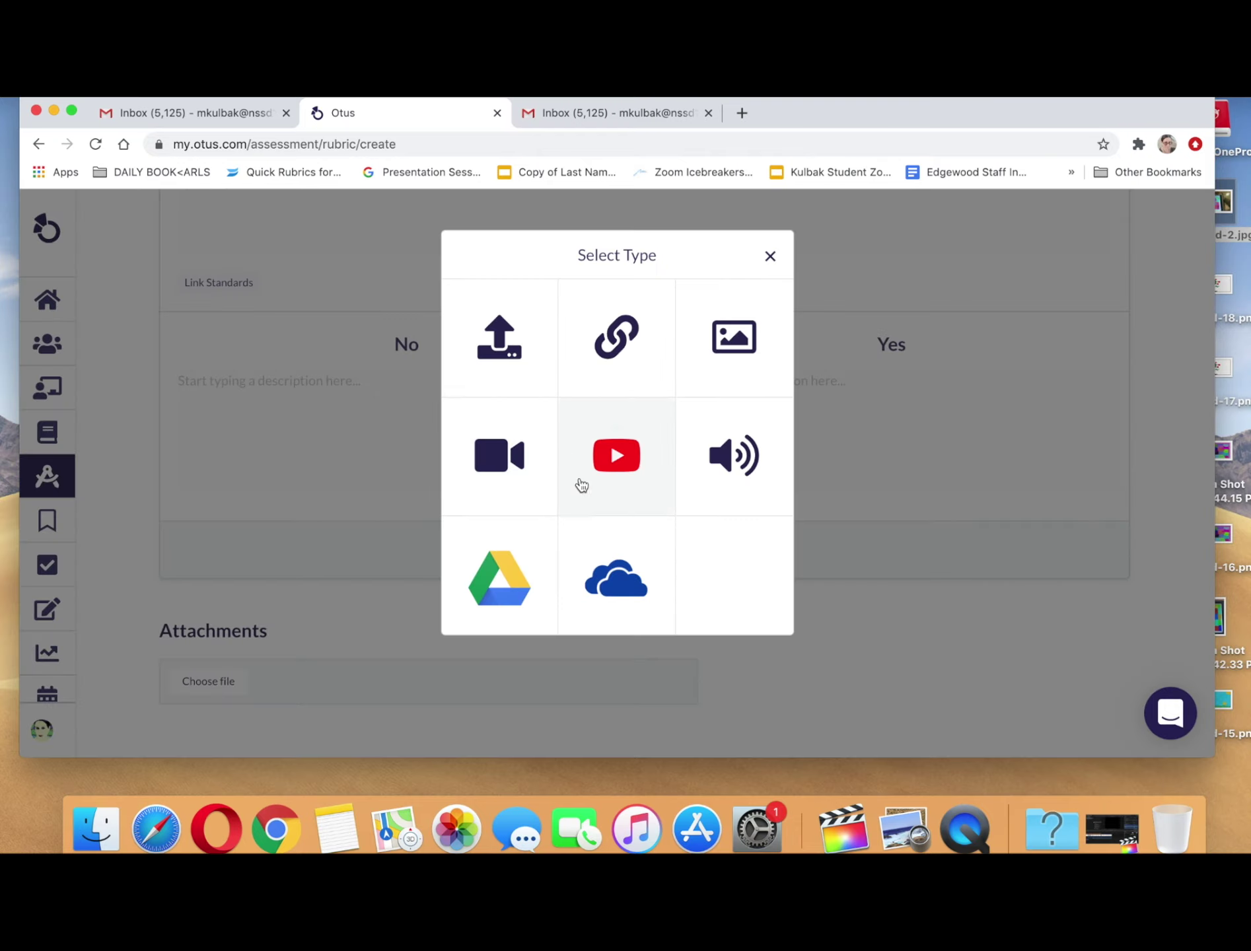
click(730, 360)
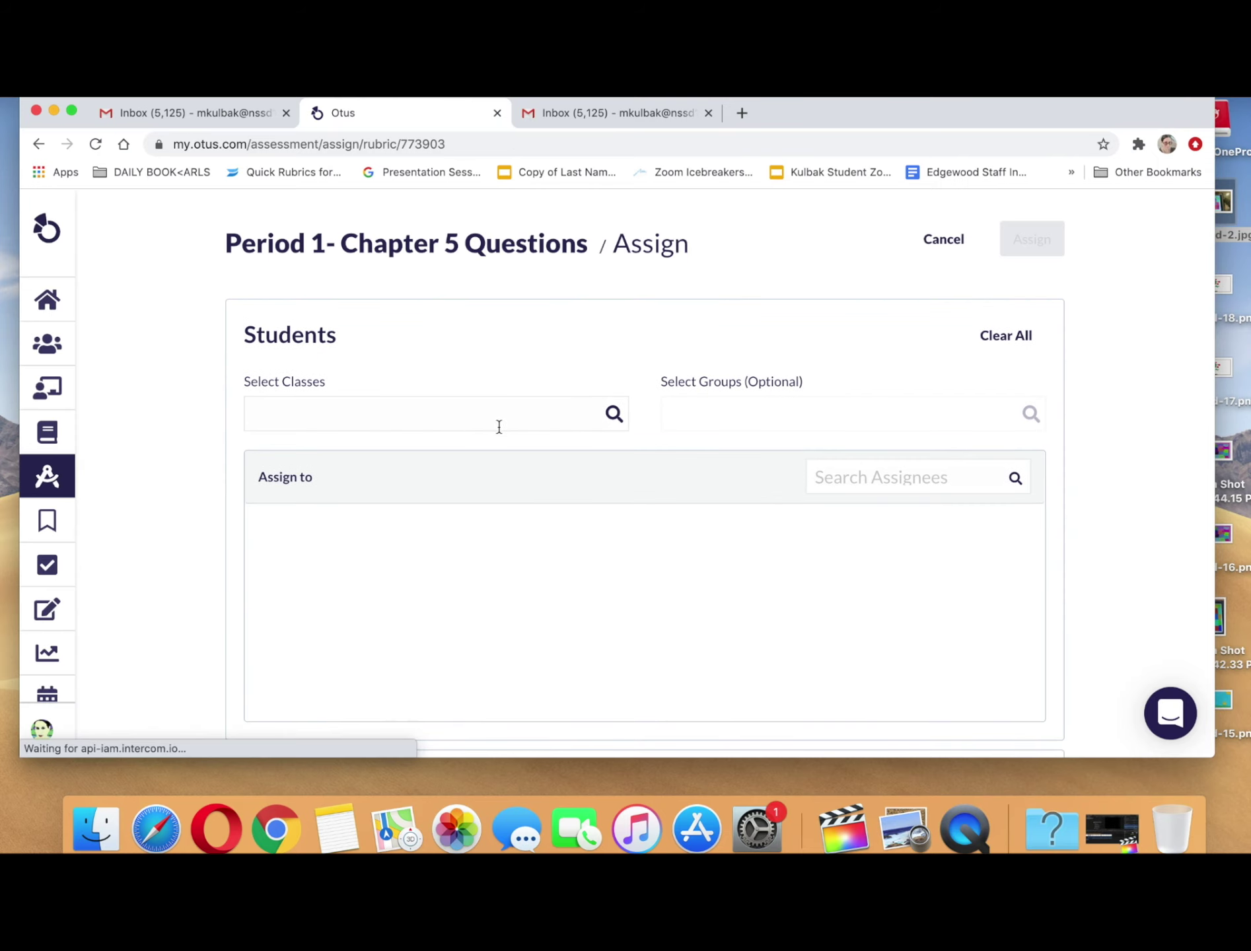
- Select the Per 3 Gr 6, Per 4 Gr8 and Per 5 Gr8 classes as assignees of the assessment
click(609, 417)
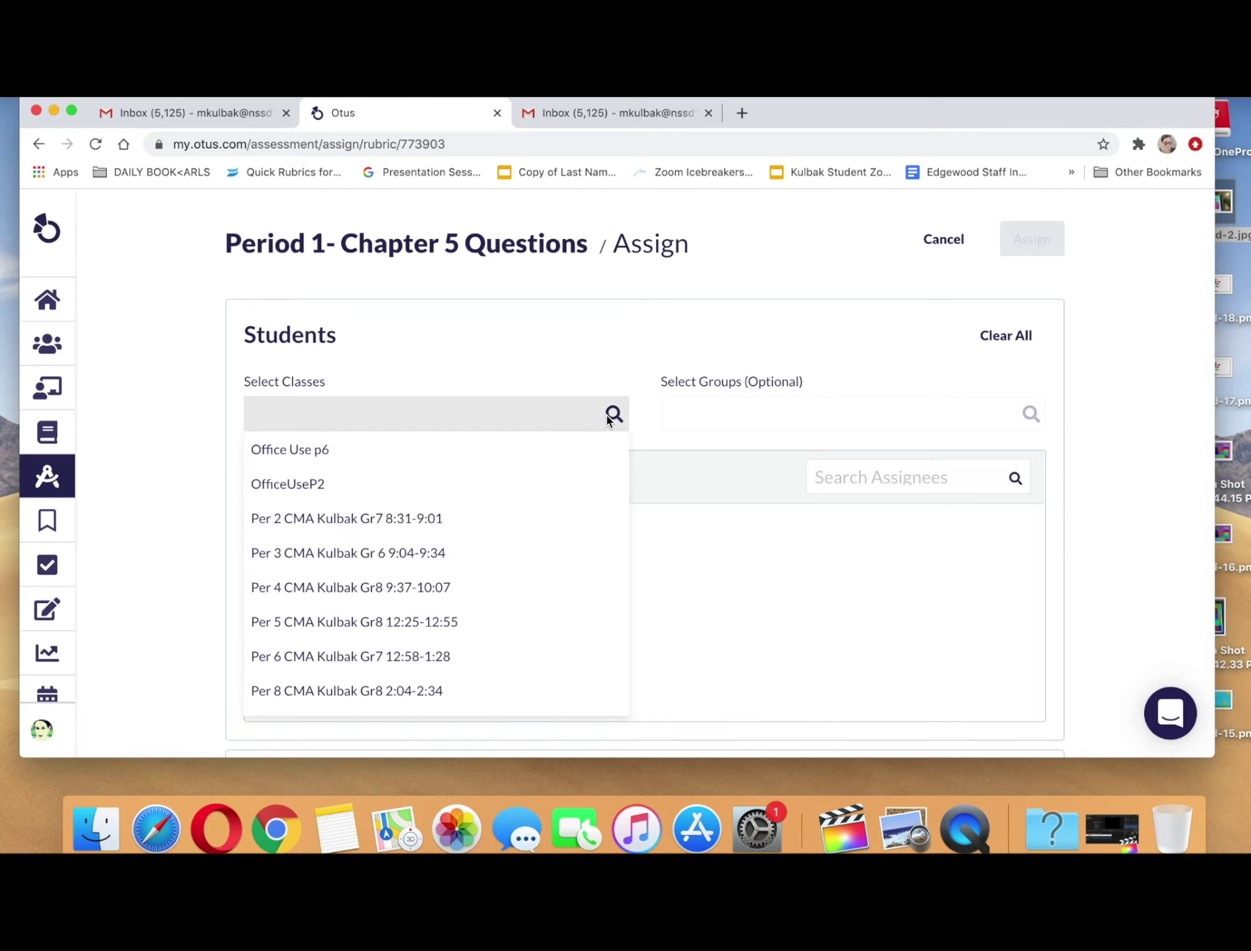
click(532, 548)
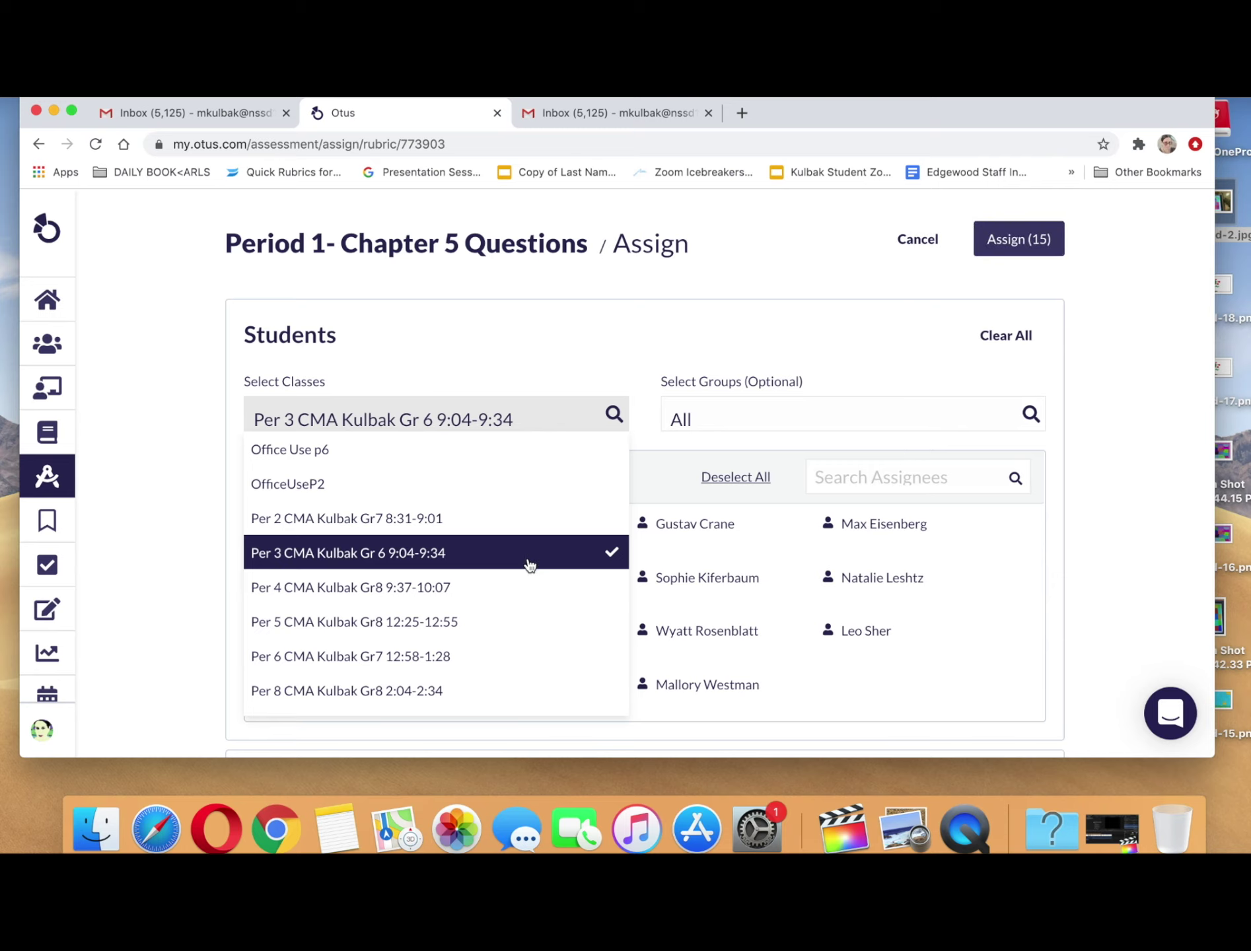
click(511, 609)
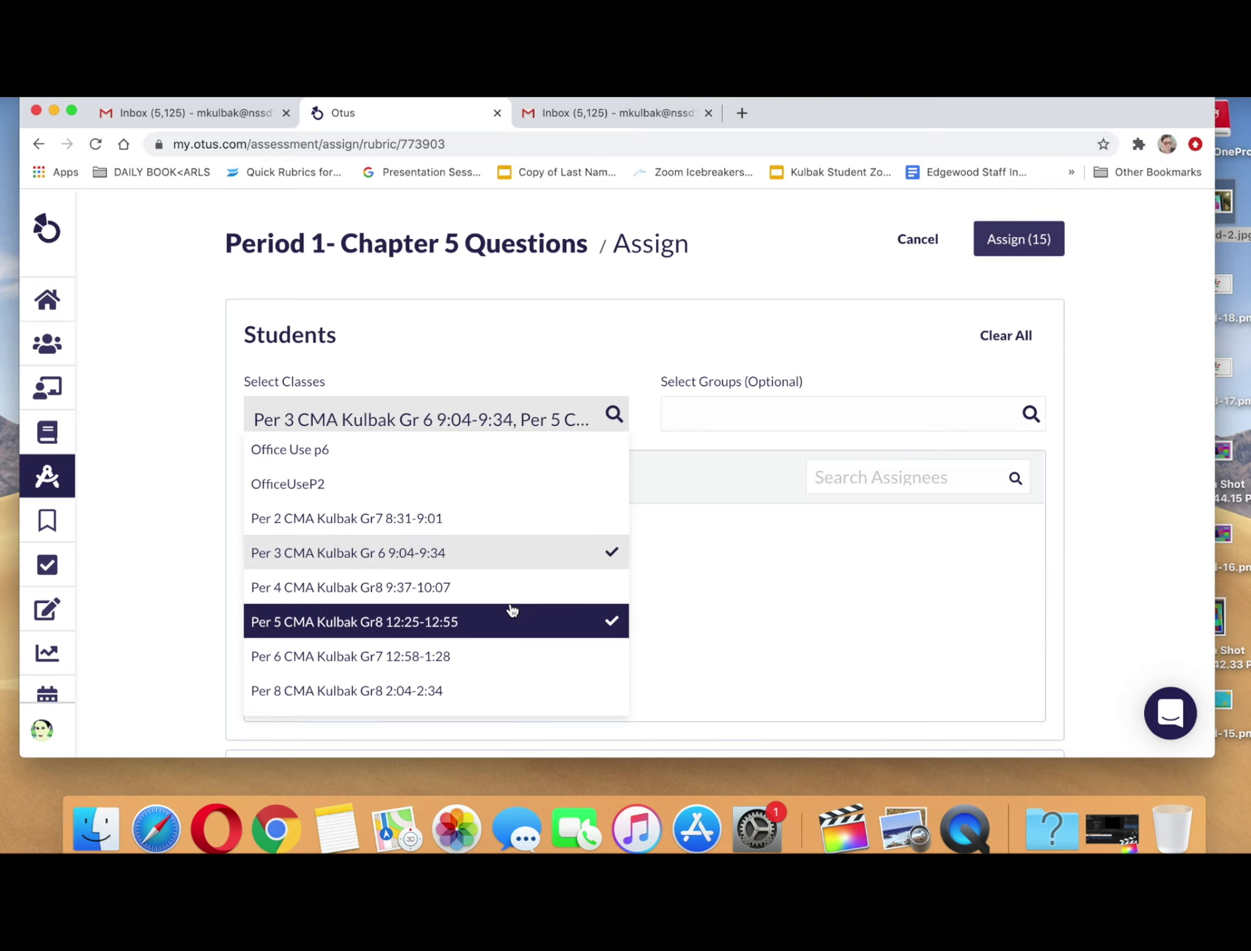
click(510, 599)
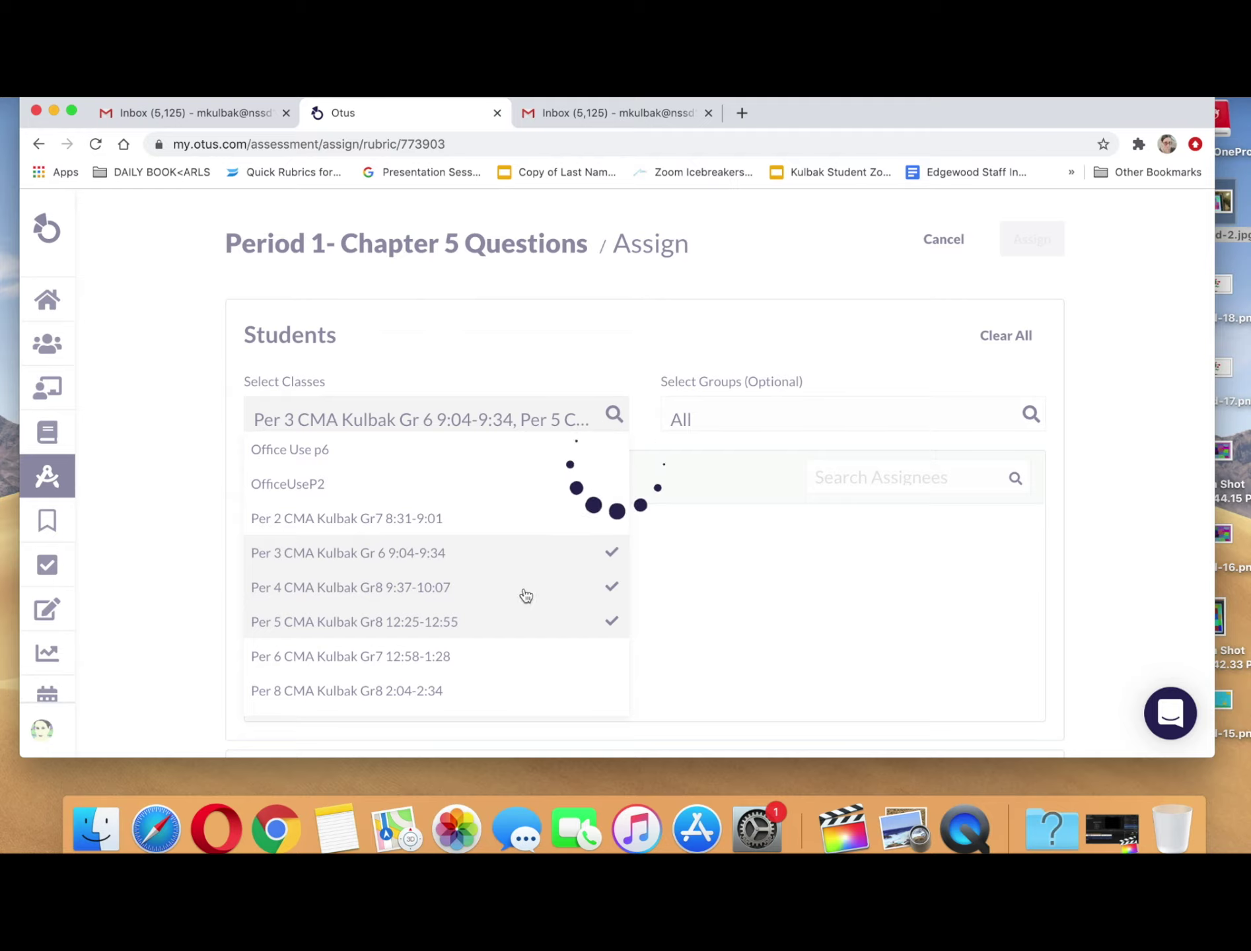
scroll(827, 470, down, 10)
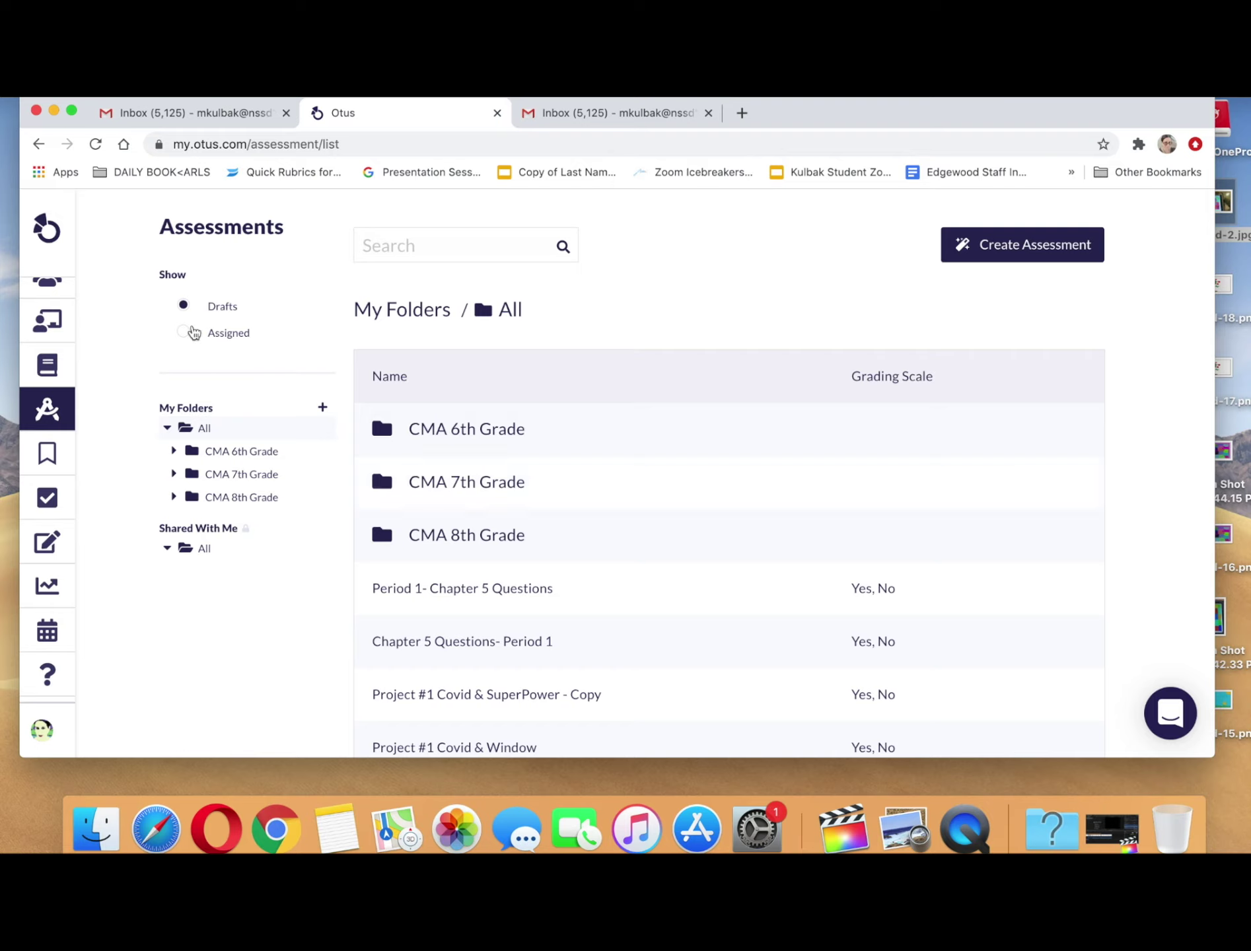
- Review the assigned assessments and return to the drafts to locate Period 1- Chapter 5 Questions
click(190, 338)
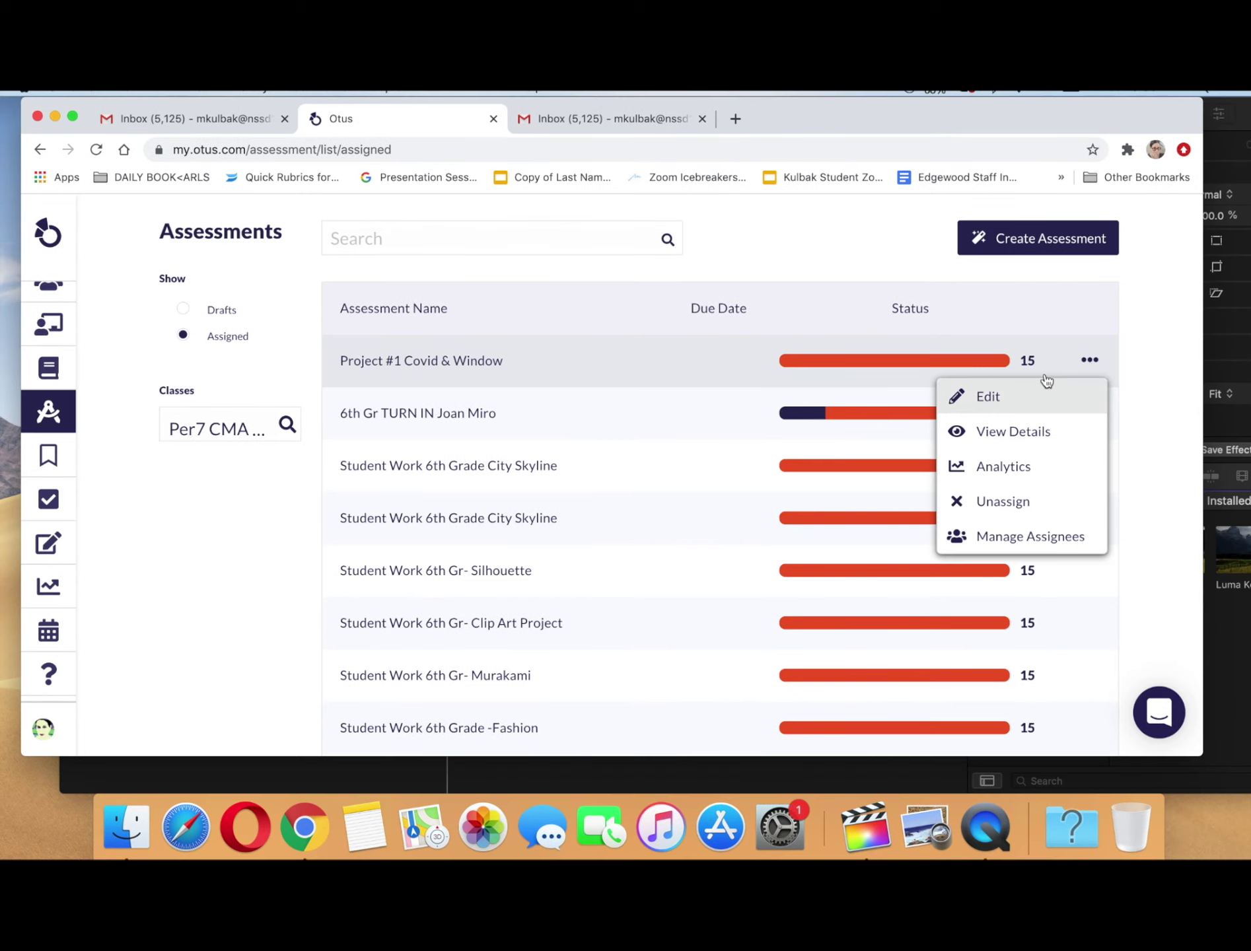
click(187, 308)
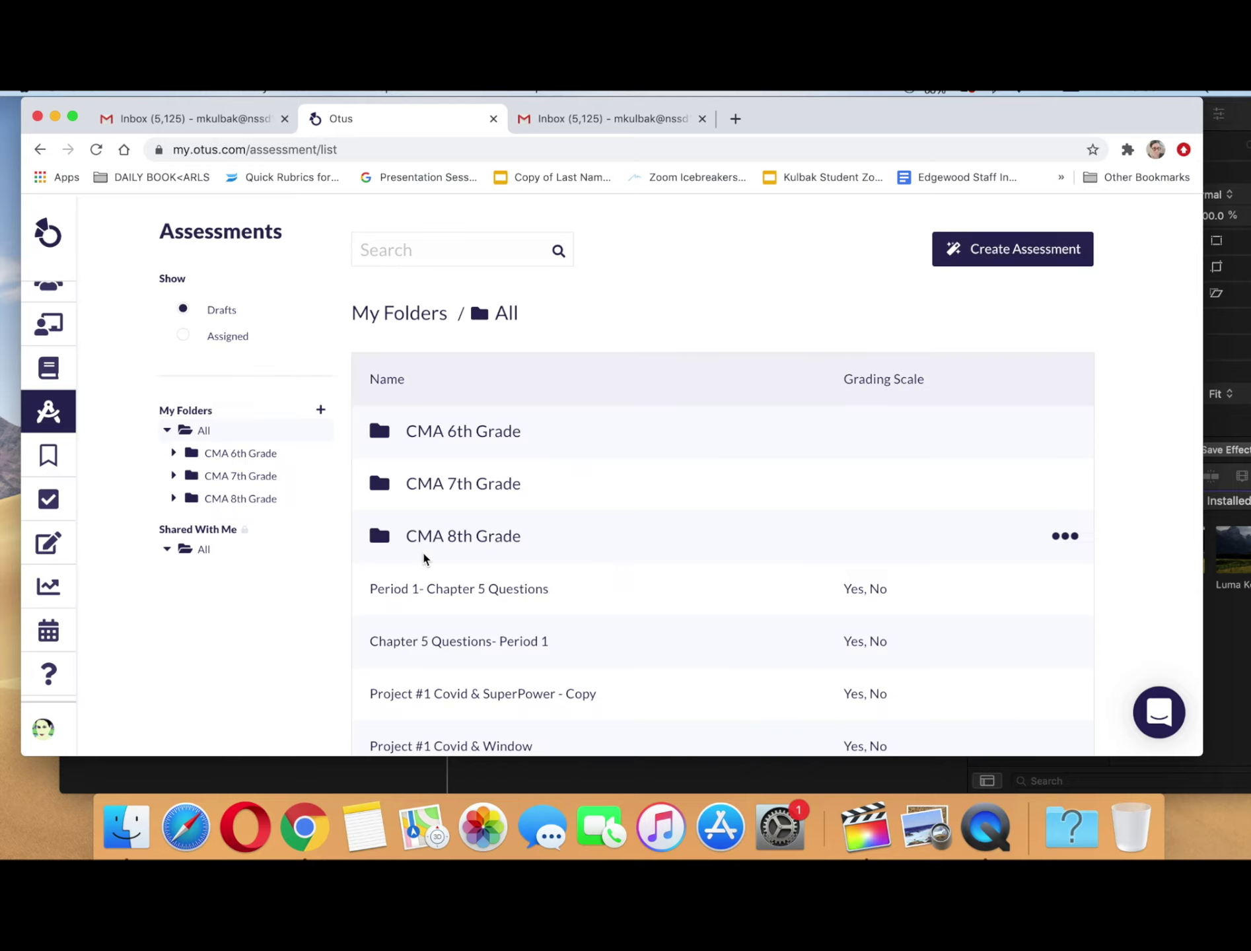
scroll(424, 560, down, 2)
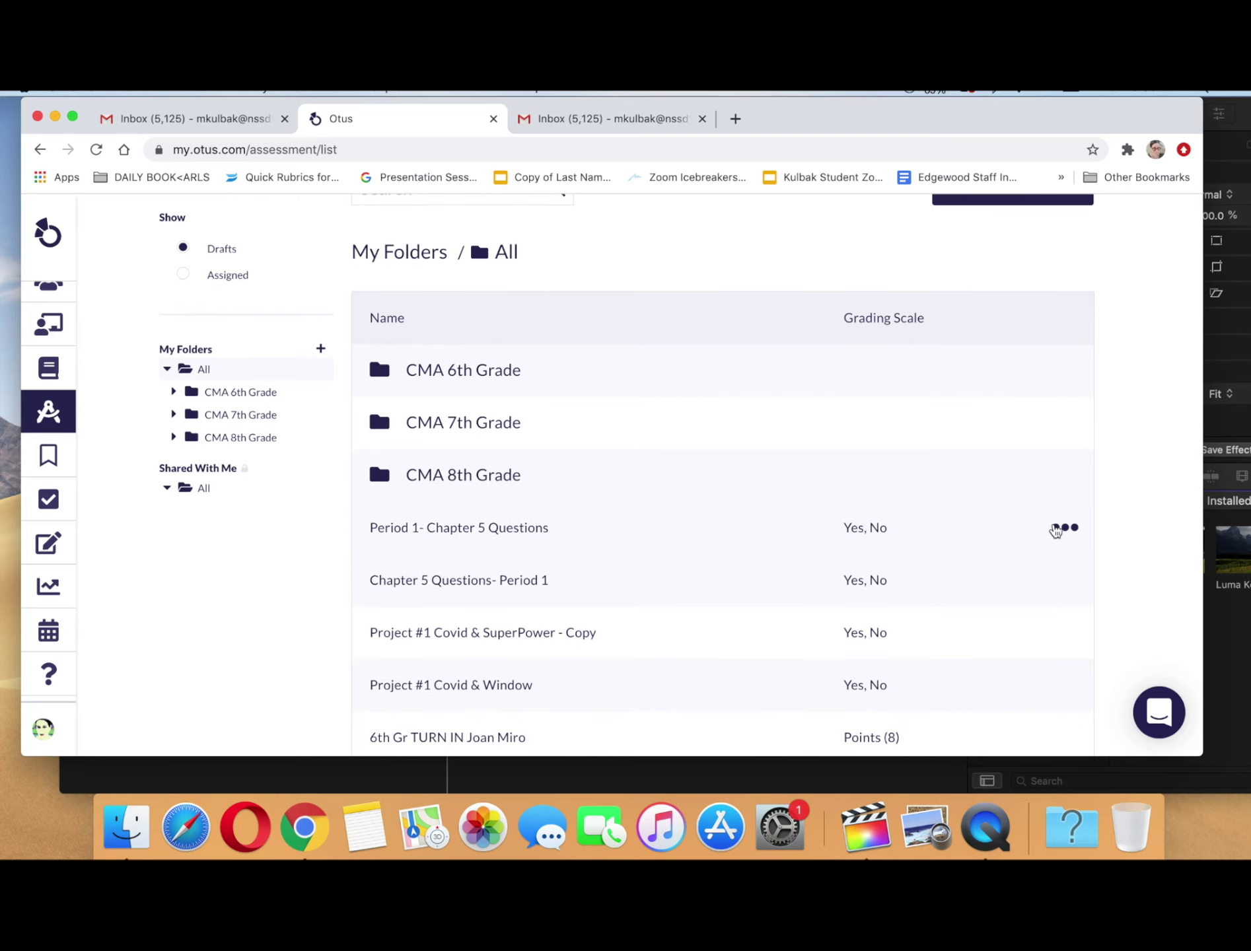
- Clone the Period 1- Chapter 5 Questions draft under the name "Period 2- Chapter 5 Questions - Copy" and save it
click(1055, 529)
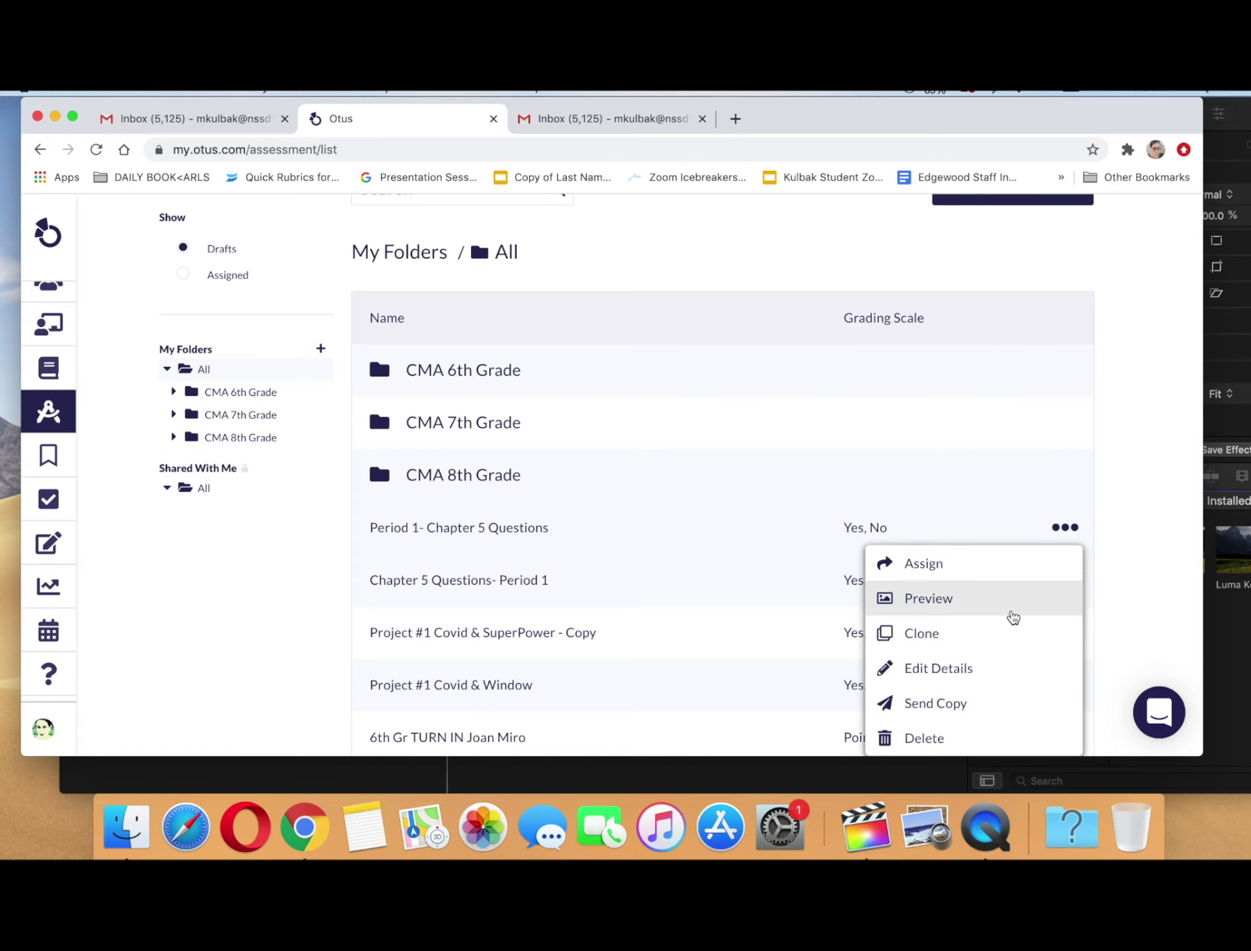
click(1006, 630)
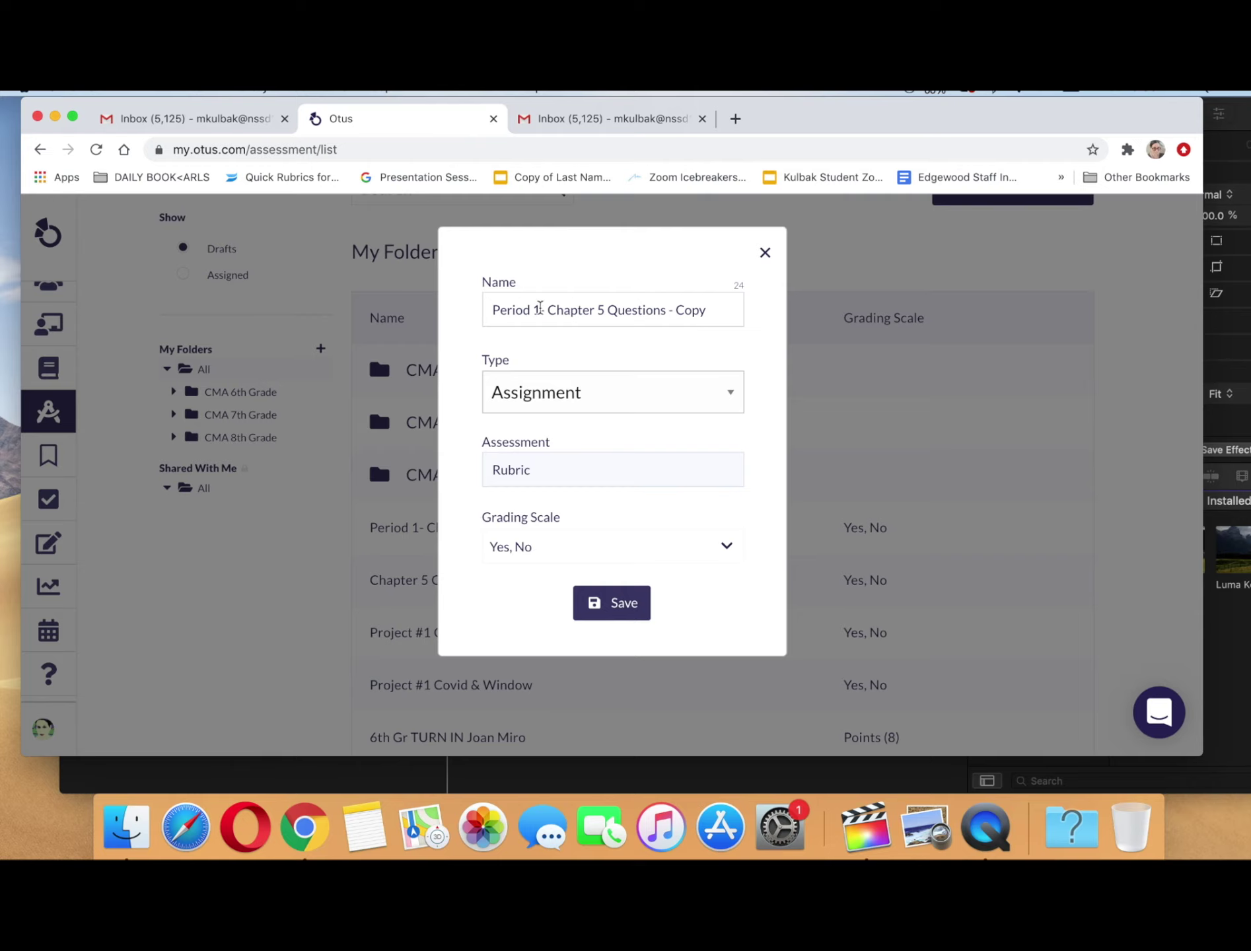
click(538, 308)
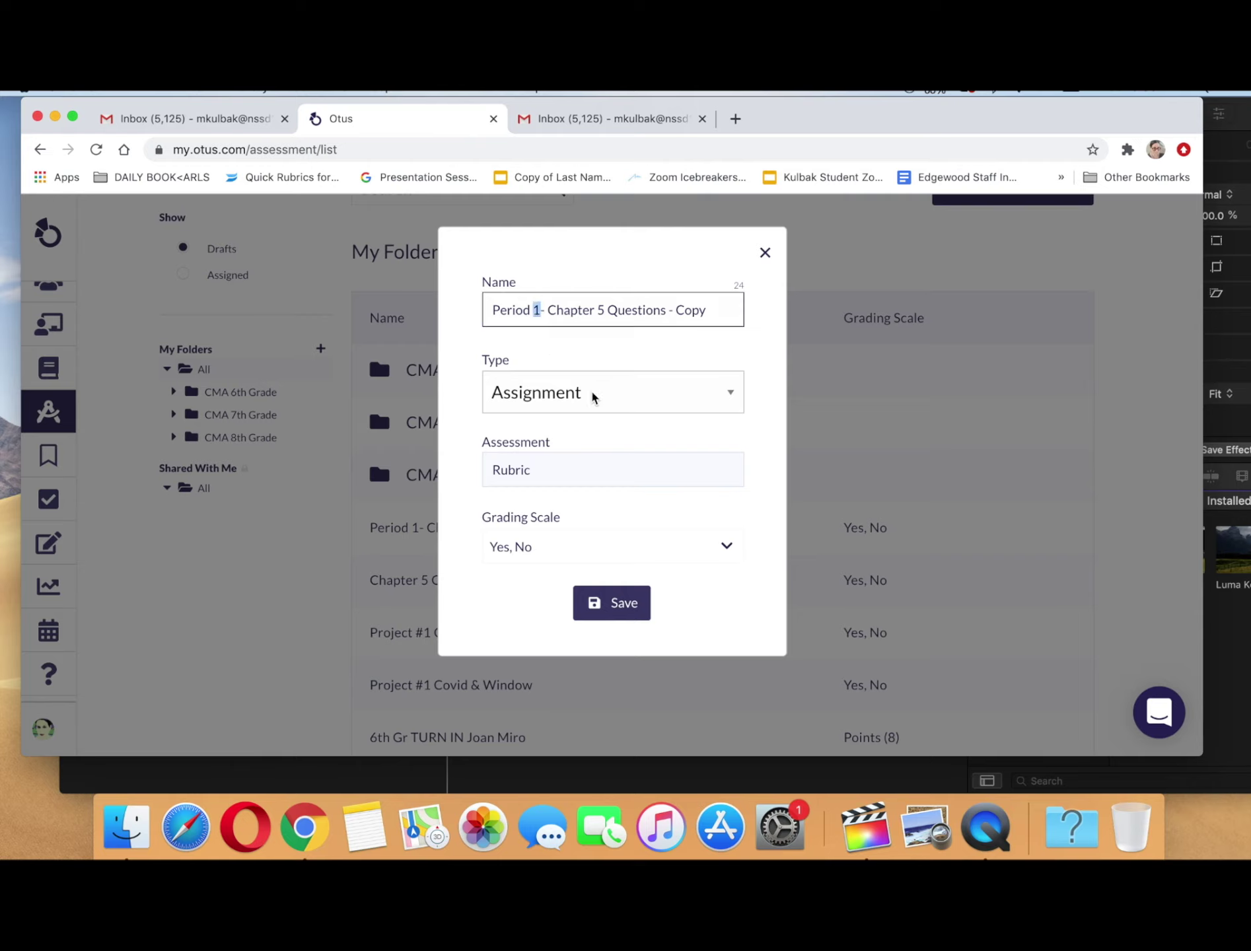
text(2)
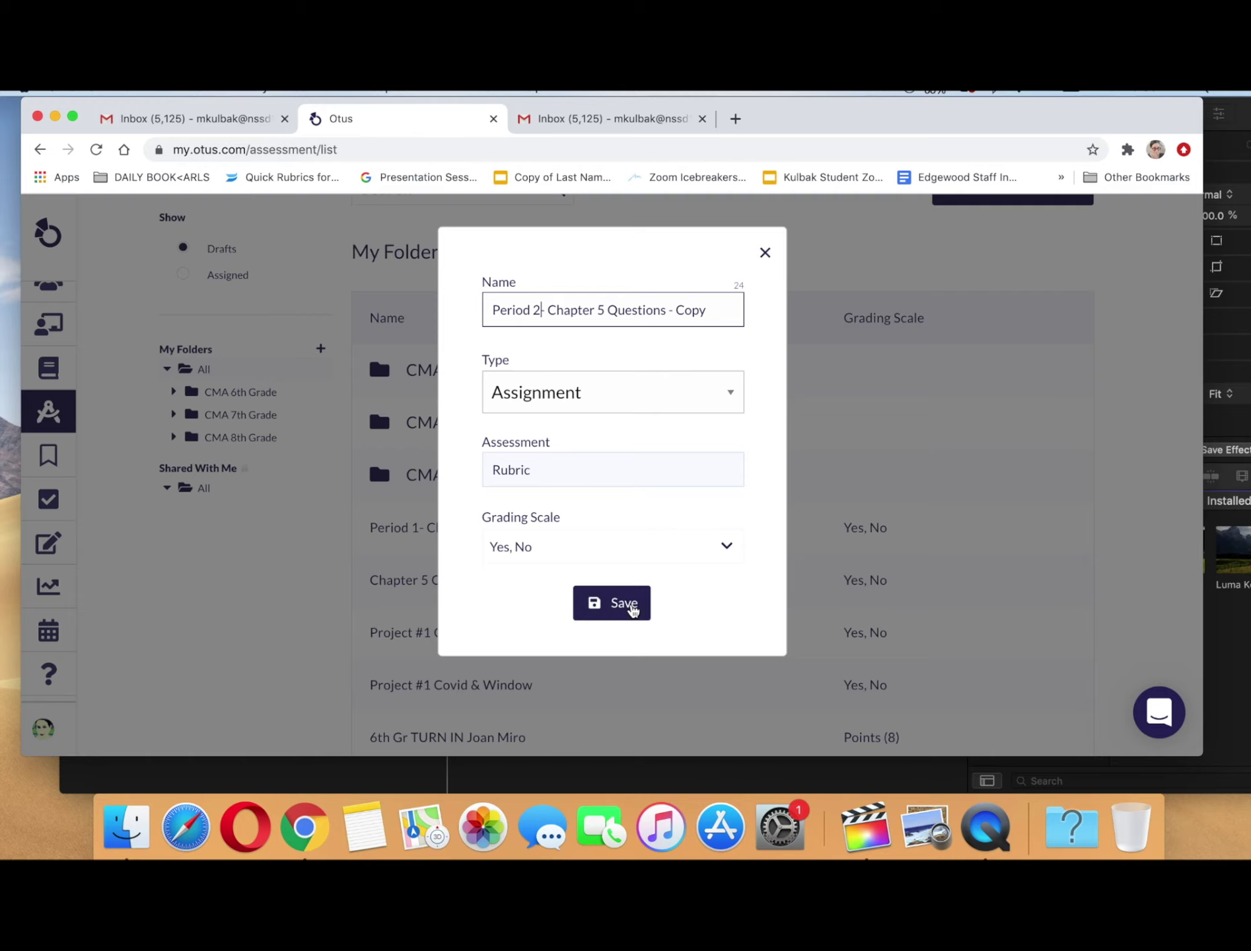
click(630, 606)
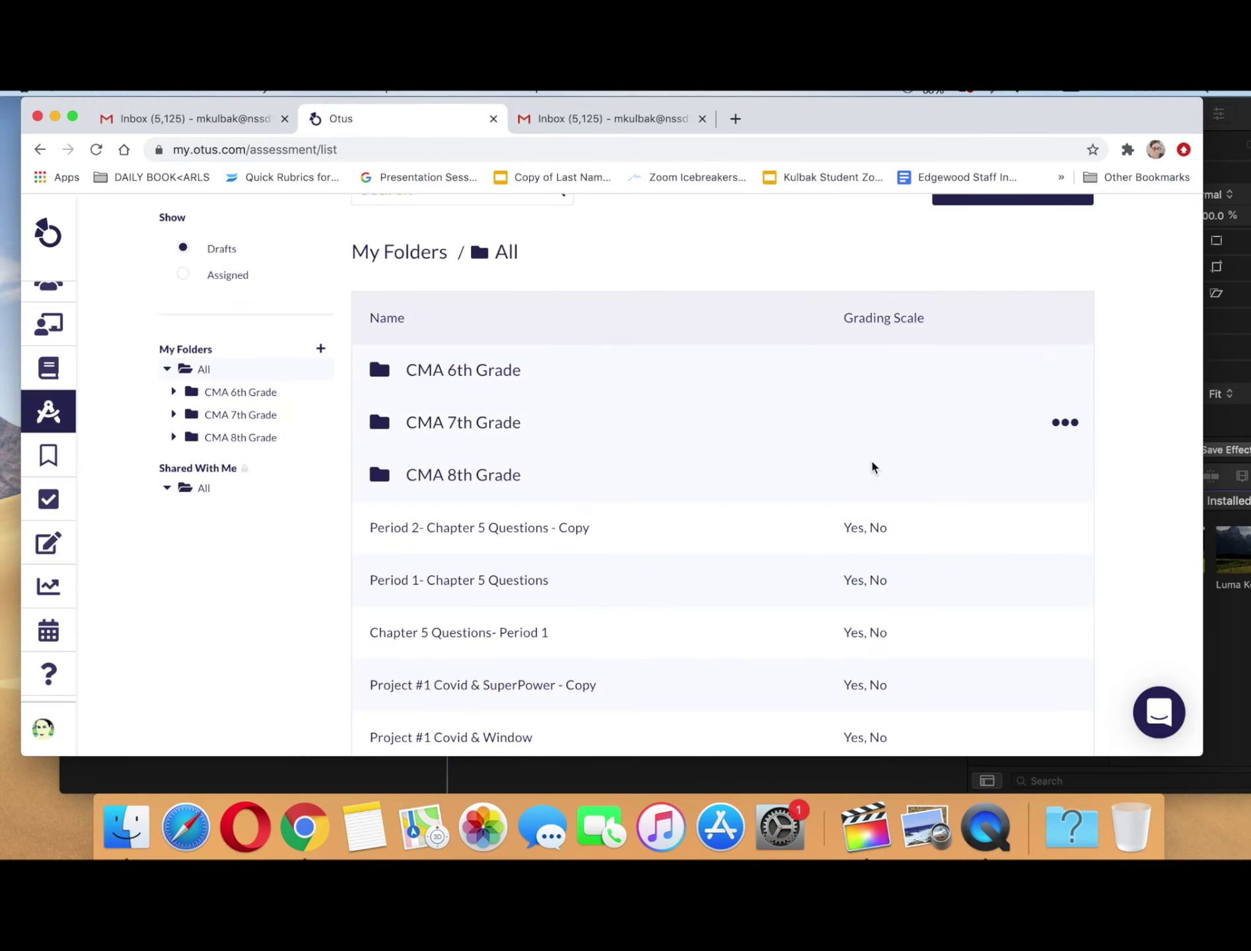
- Start assigning Period 2- Chapter 5 Questions - Copy, accept the standards notice, and choose a class to receive it
click(1060, 527)
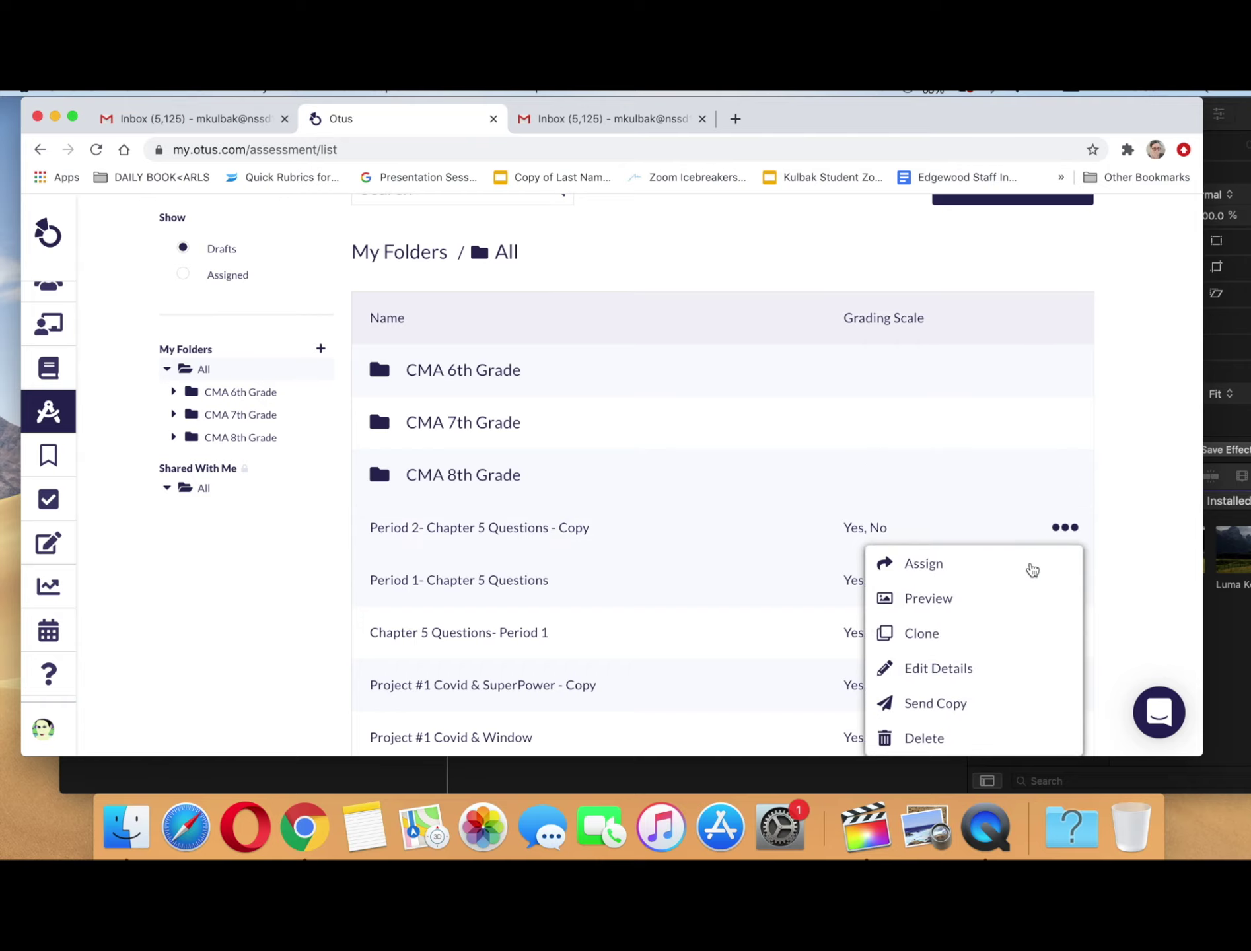
click(1023, 581)
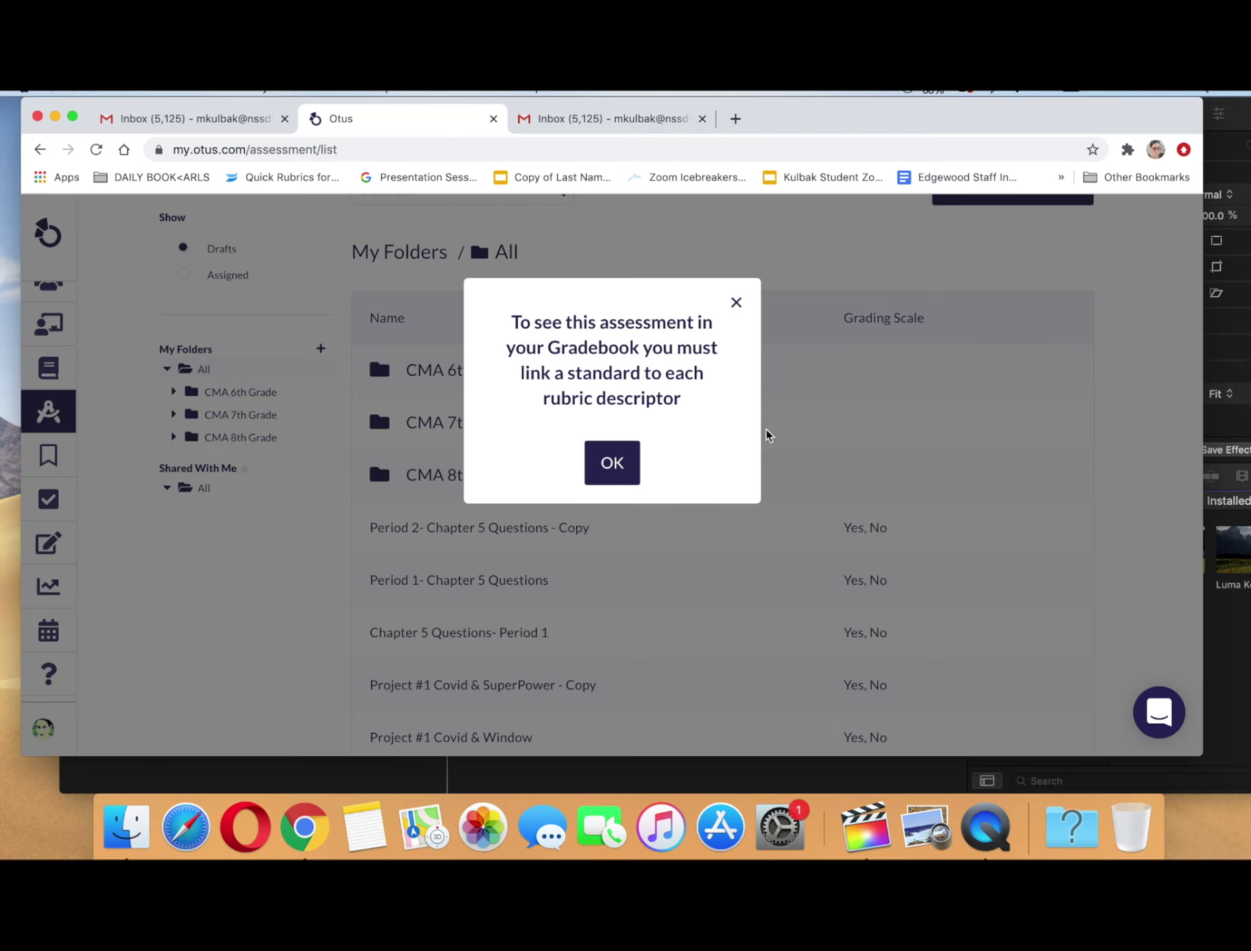
click(621, 465)
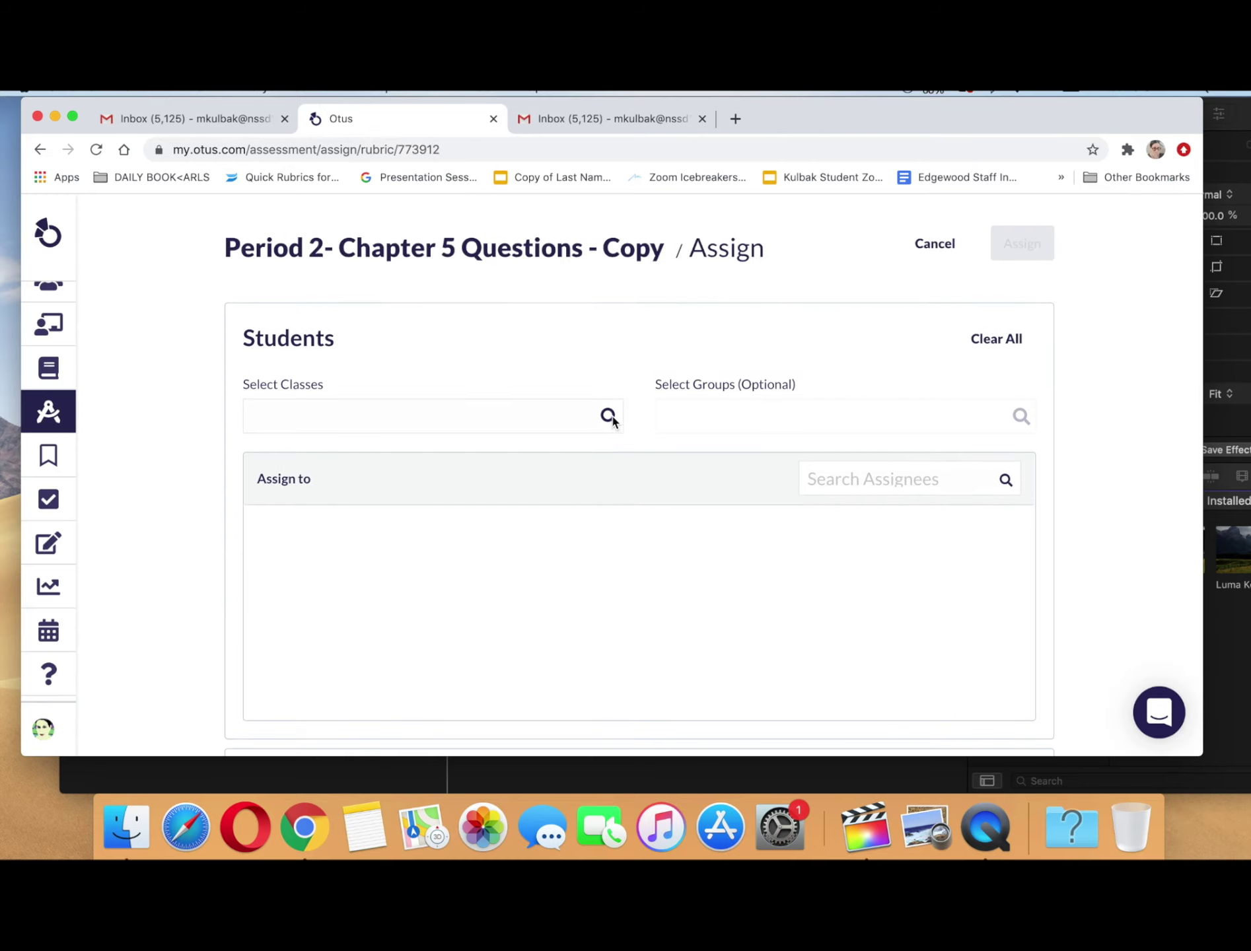
click(606, 417)
click(568, 518)
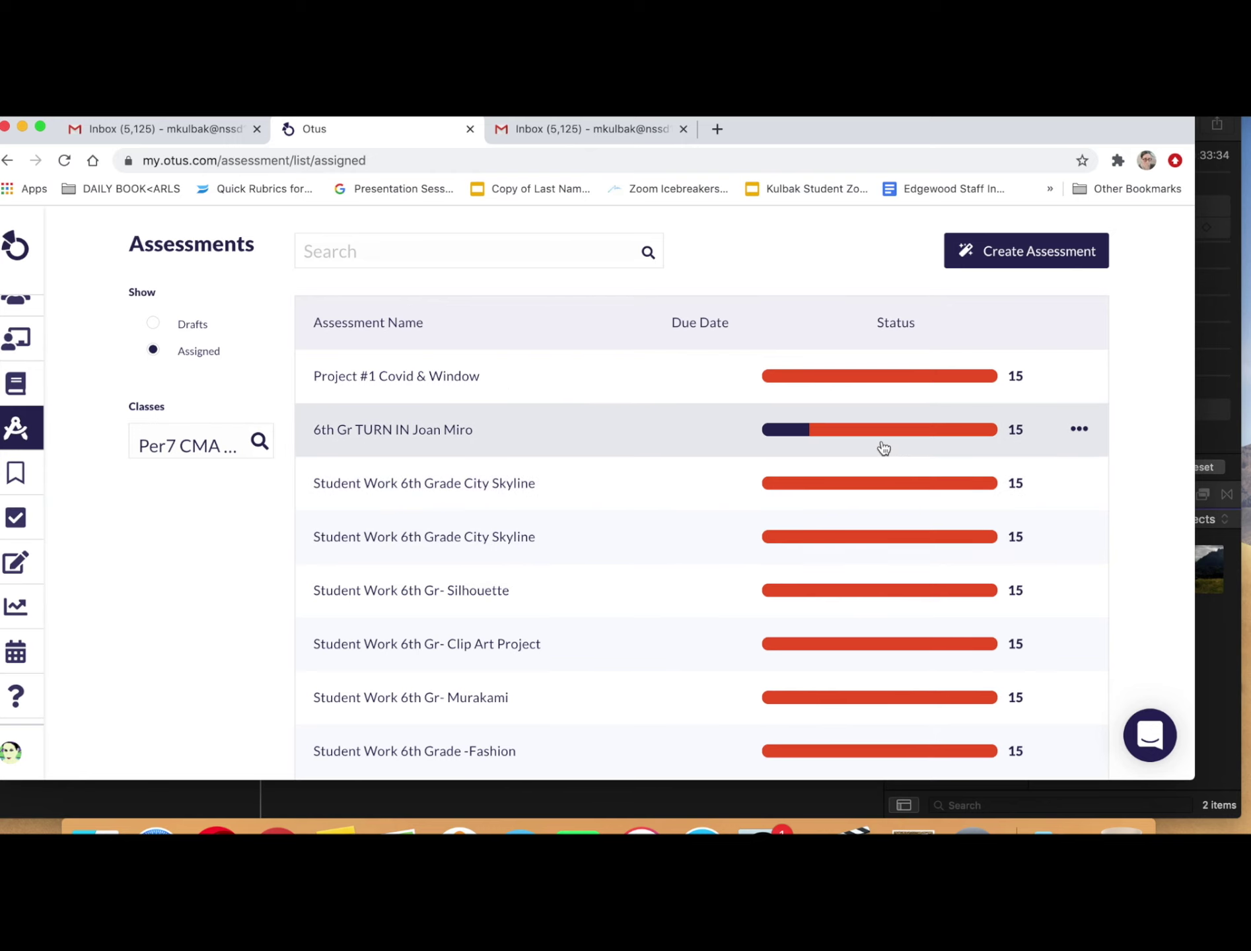
- View the student list for 6th Gr TURN IN Joan Miro and open a graded submission in Student Work 8th Gr -DuBuffet
click(848, 439)
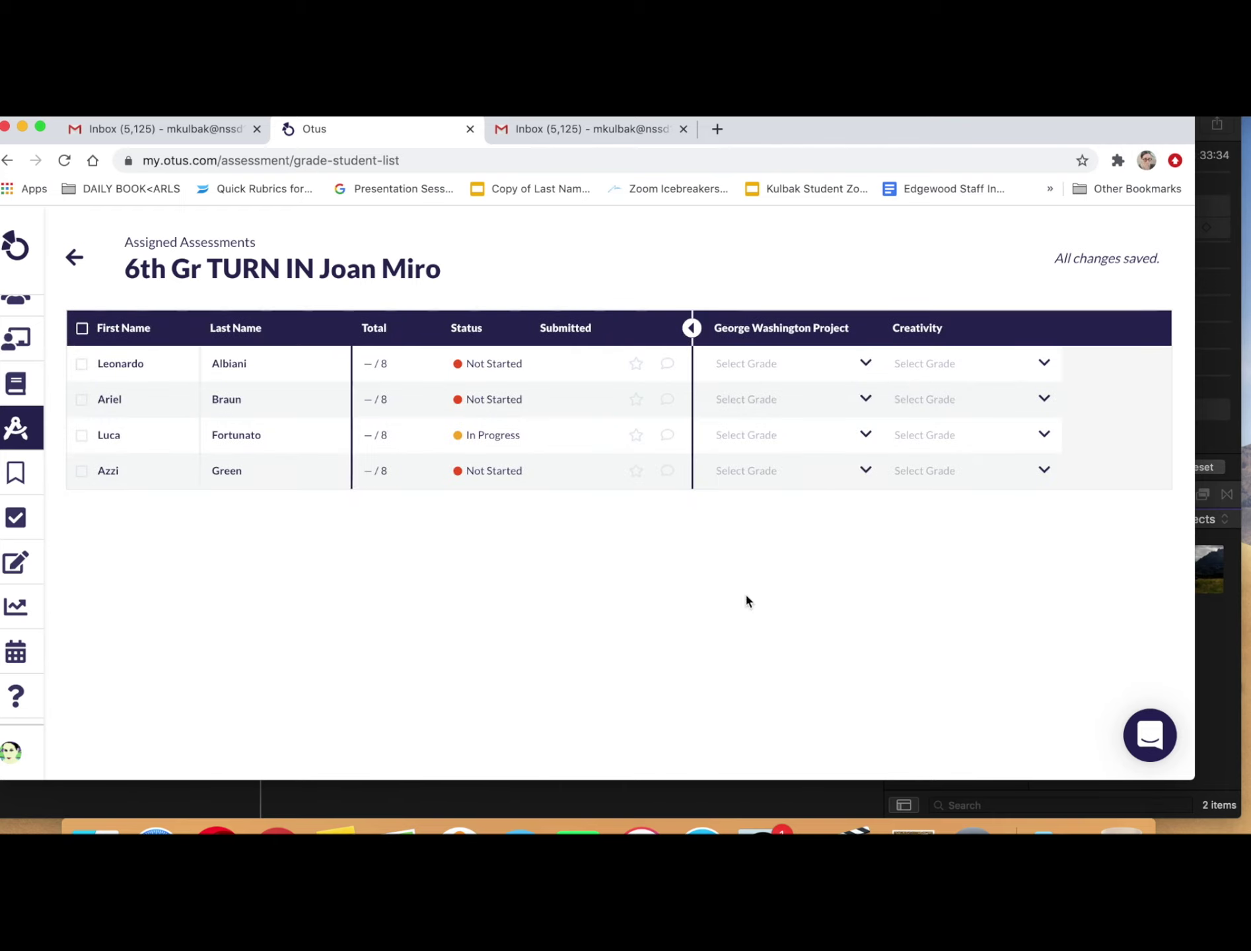
scroll(712, 642, down, 1)
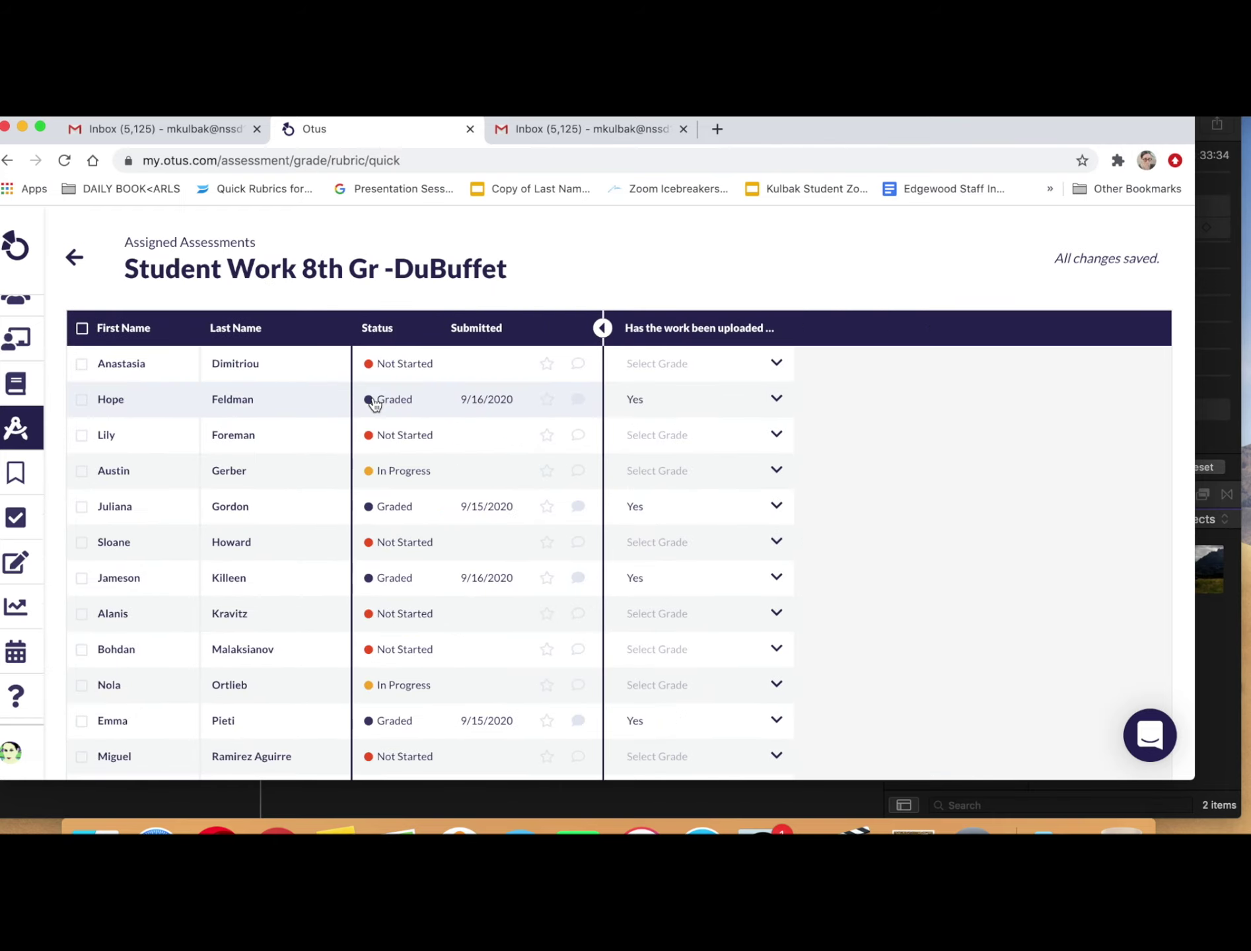
click(374, 405)
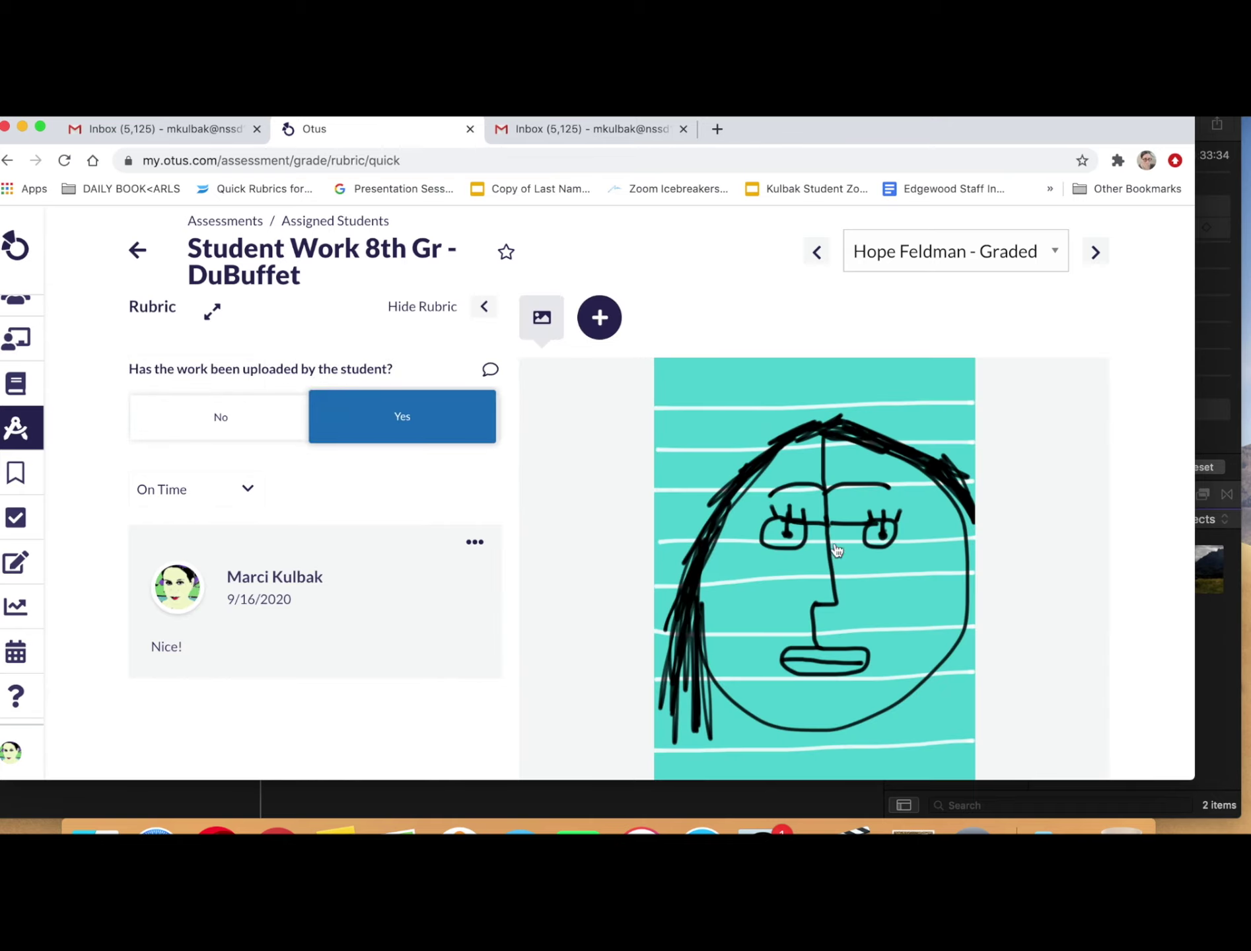
- Try the No rating on the work-uploaded descriptor, set it back to Yes, check the comment options, and save the grade
click(248, 415)
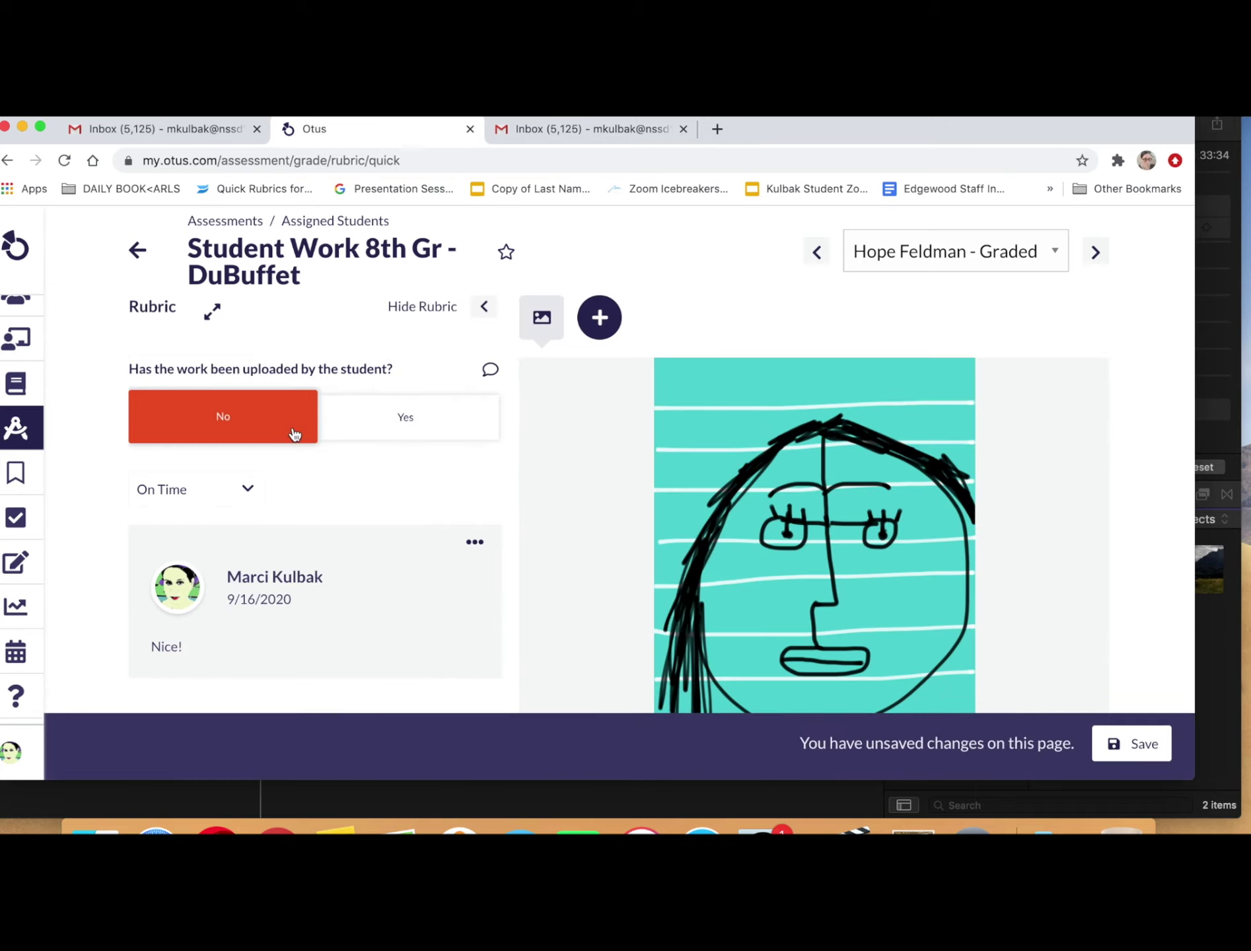
click(357, 433)
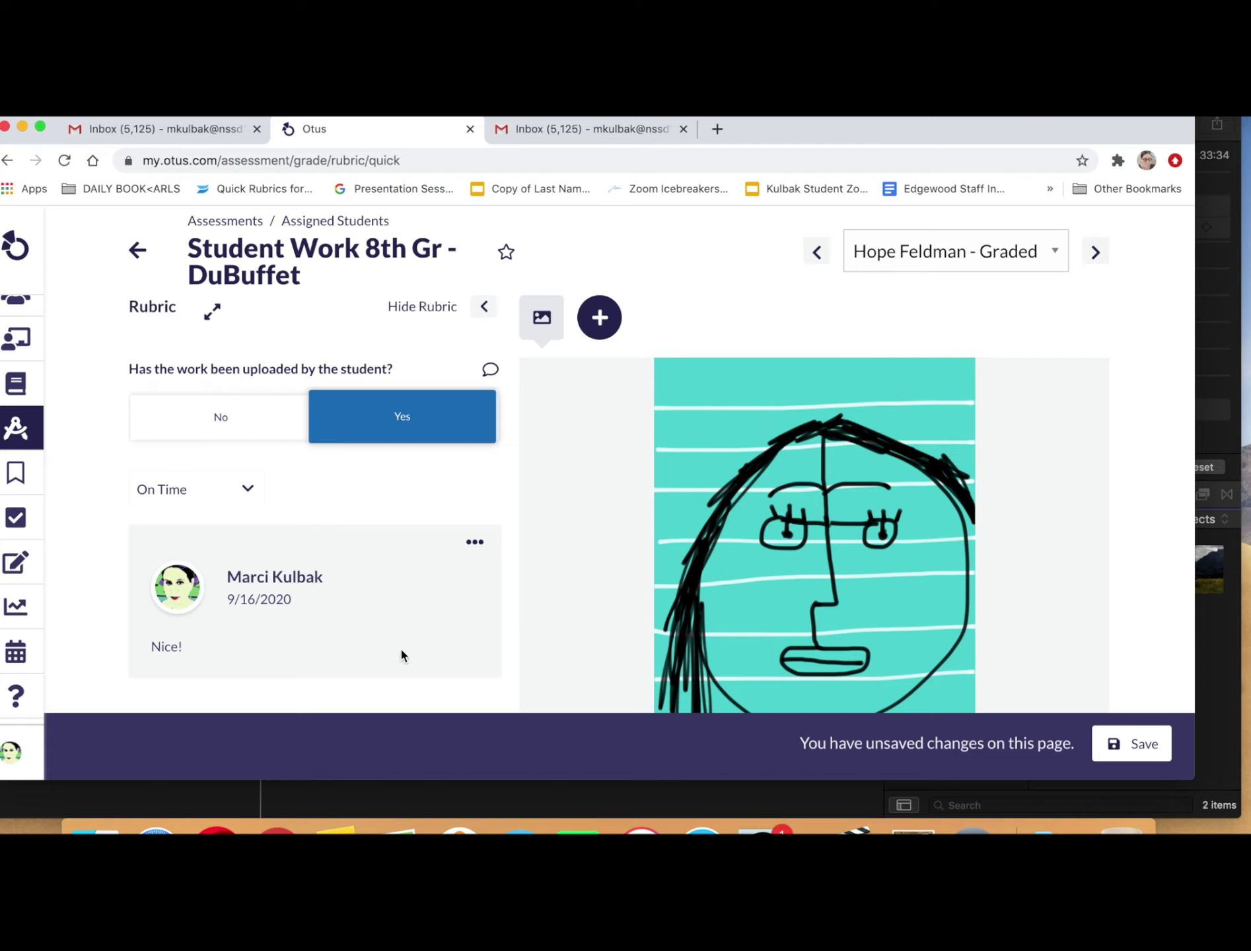
click(475, 545)
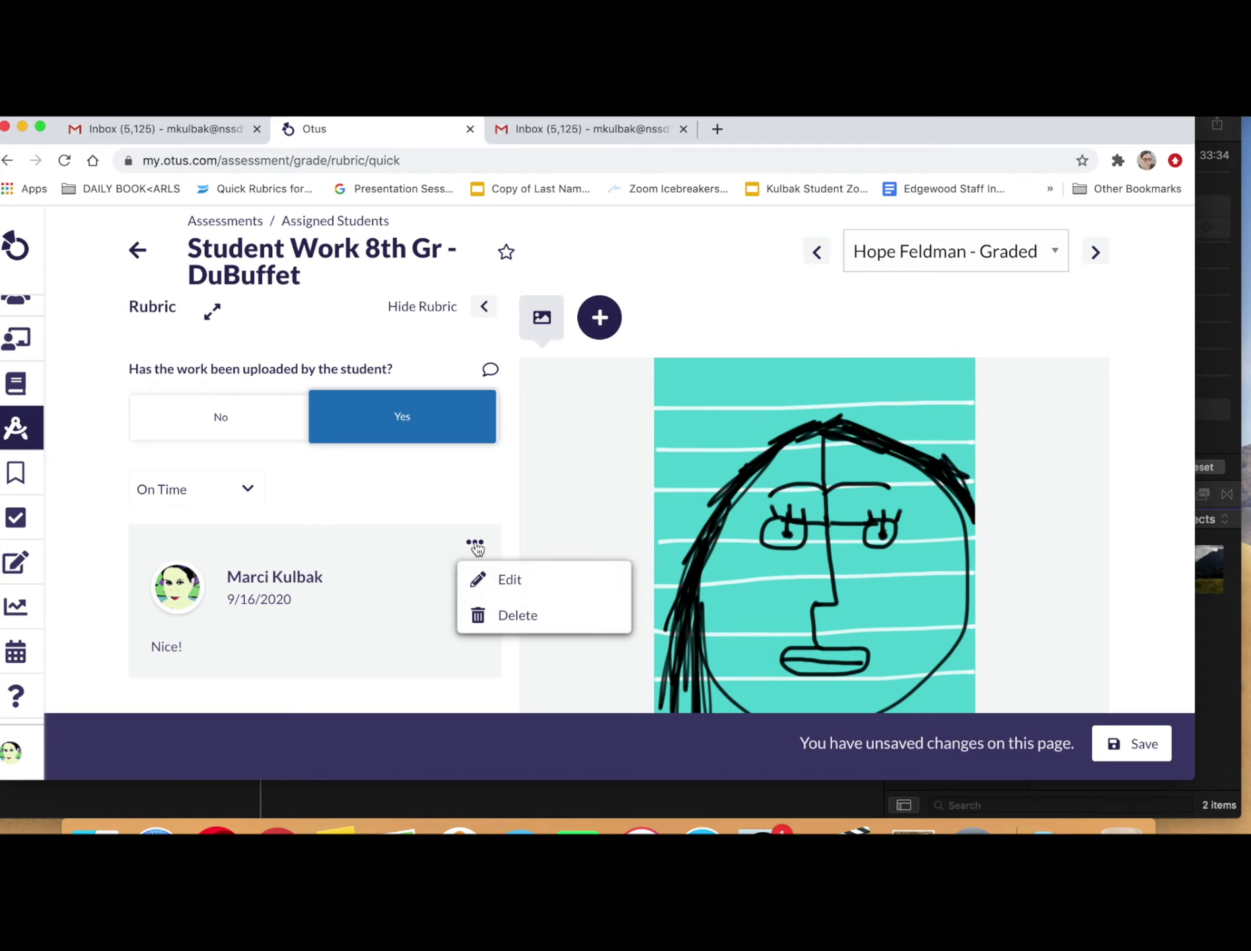
click(1153, 729)
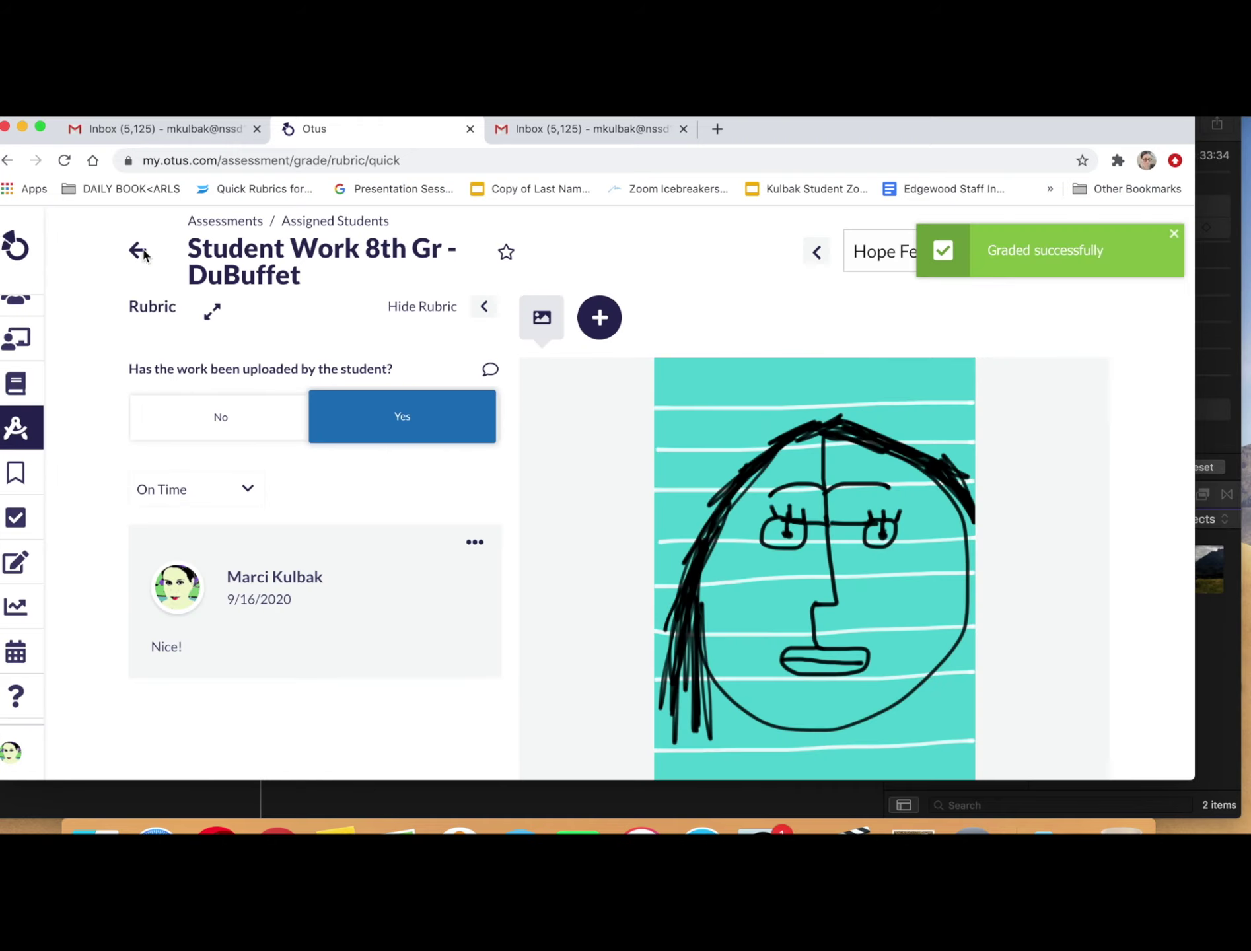